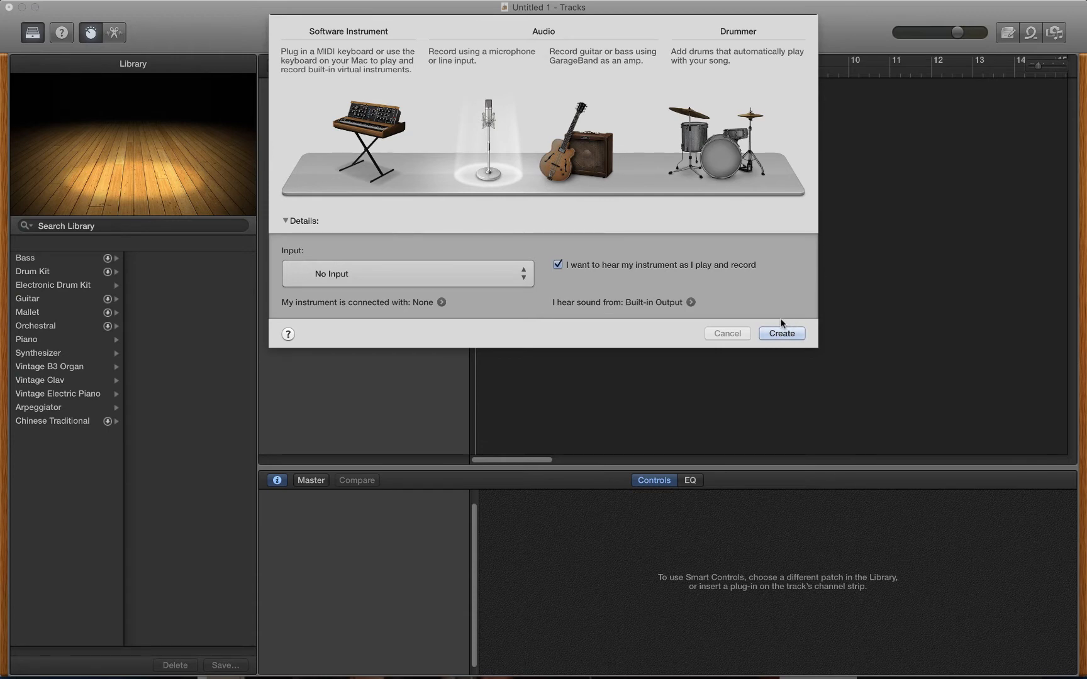
Step: Create a new audio track with no input and move the Musical Typing window out of the way
{"action": "left_click", "coordinate": [781, 328]}
{"action": "left_click", "coordinate": [781, 332]}
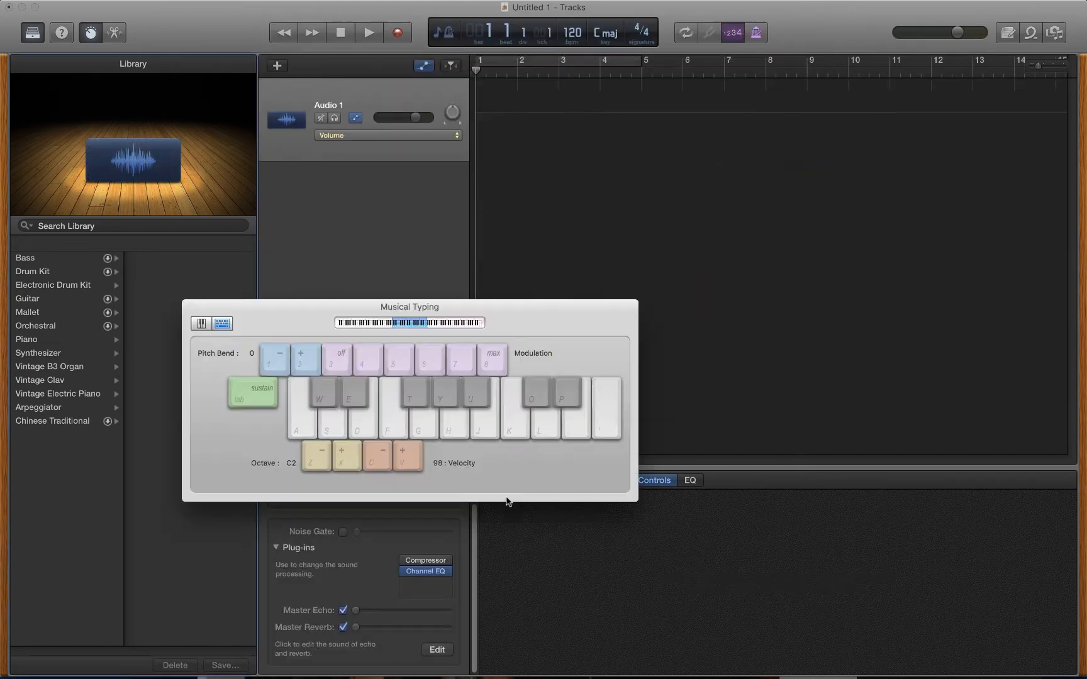
{"action": "left_click_drag", "start_coordinate": [219, 318], "coordinate": [948, 551]}
Step: Switch to Finder and open the GARAGEBAND TUTORIALS folder inside the FOLEY folder in Documents
{"action": "mouse_move", "coordinate": [609, 677]}
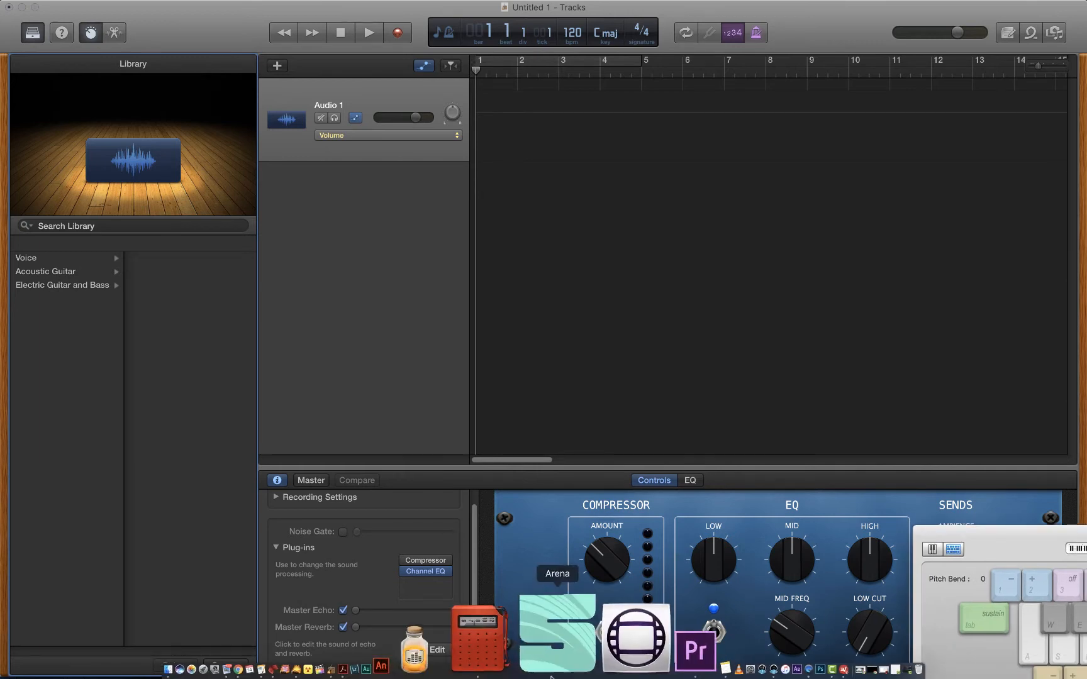
{"action": "left_click", "coordinate": [307, 659]}
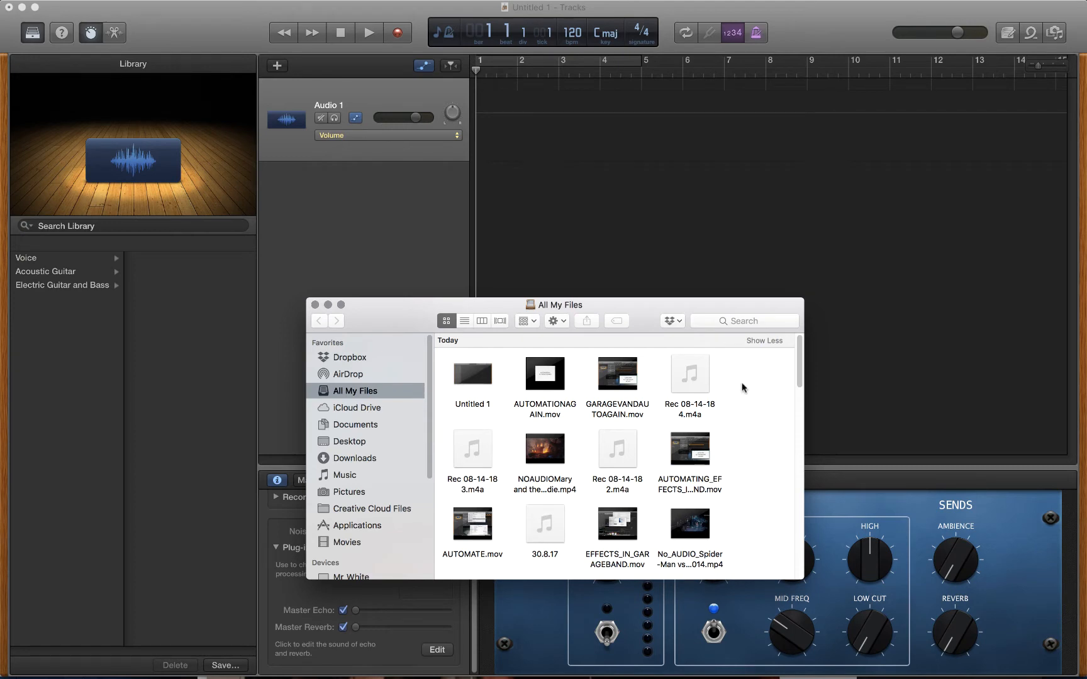
{"action": "left_click", "coordinate": [730, 321]}
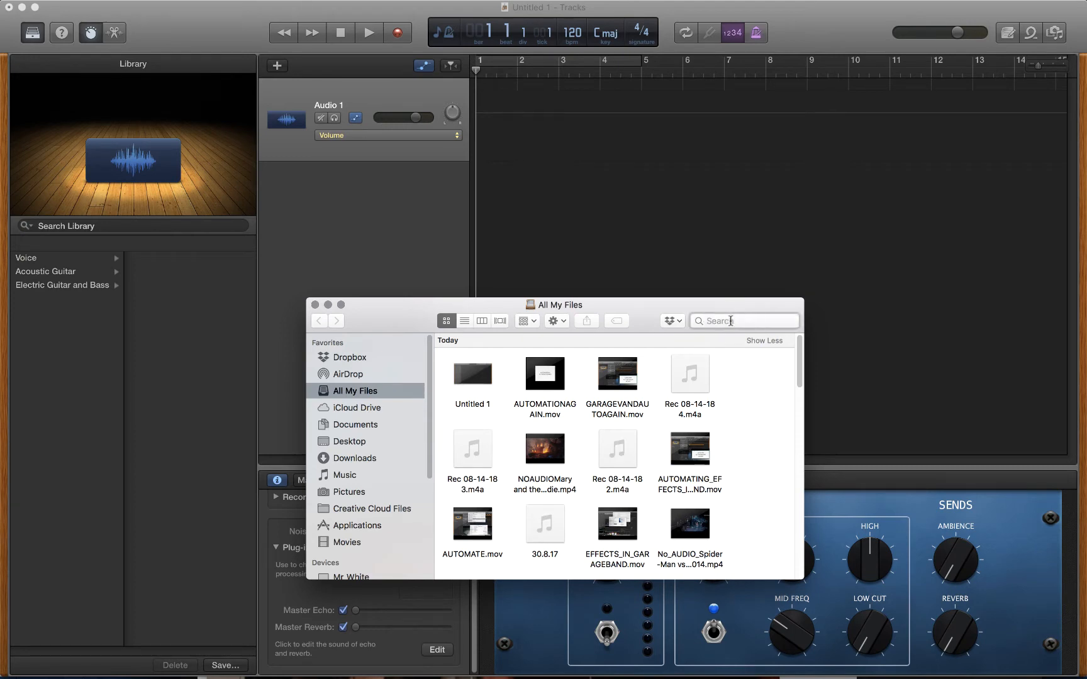
{"action": "left_click", "coordinate": [354, 422]}
{"action": "scroll", "coordinate": [500, 469], "scroll_direction": "down", "scroll_amount": 10}
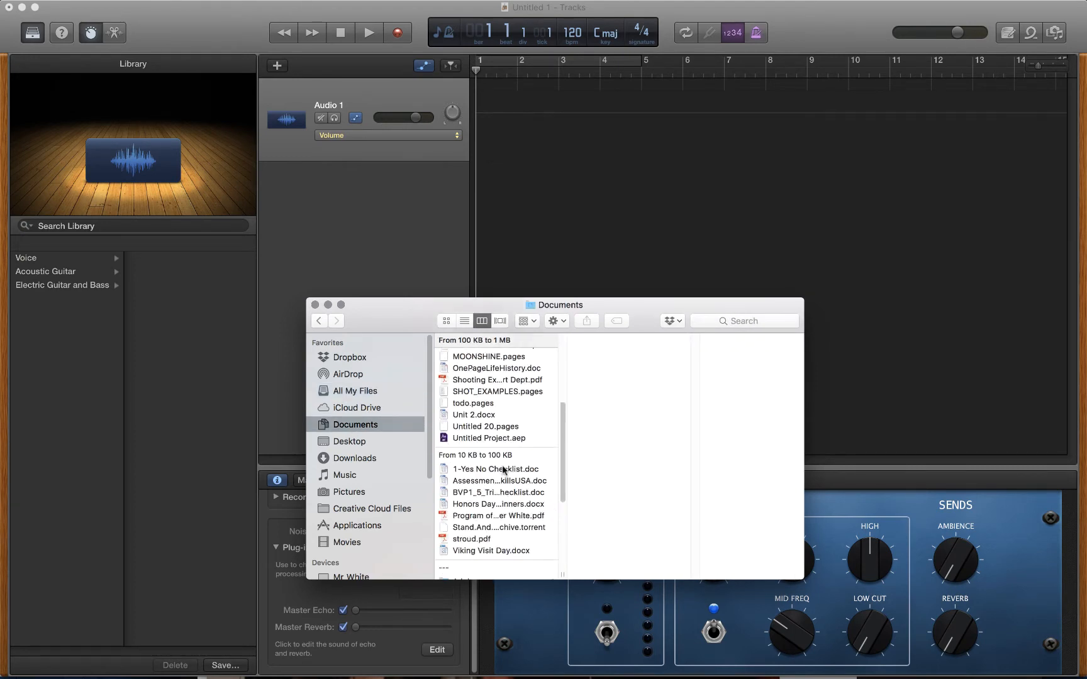
{"action": "left_click", "coordinate": [503, 468]}
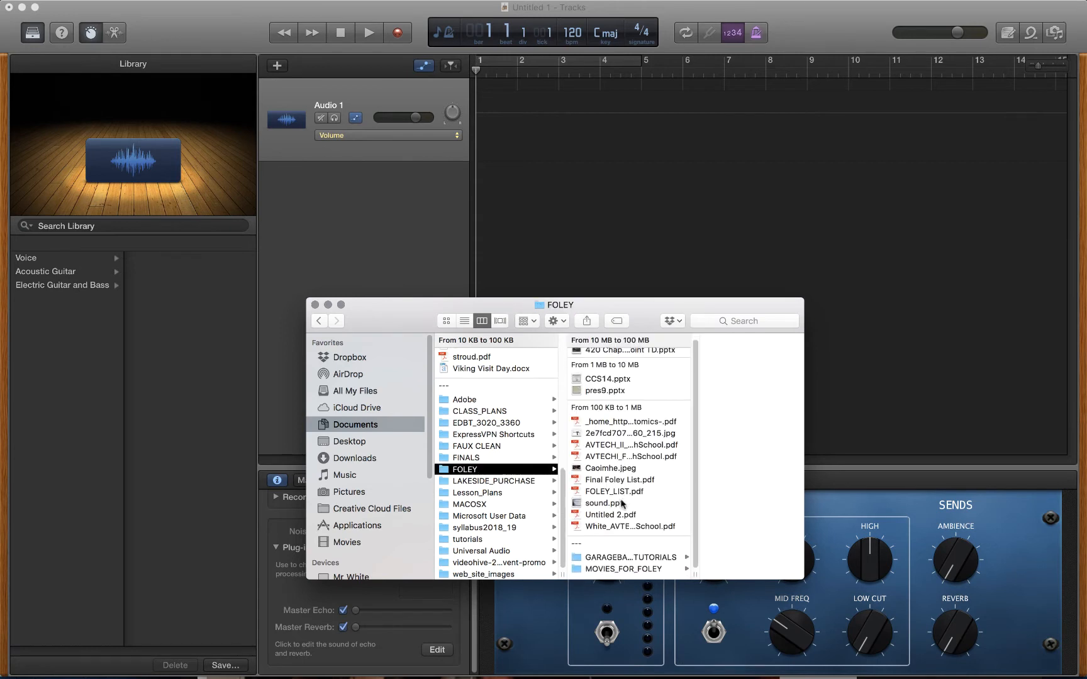
{"action": "left_click", "coordinate": [627, 561]}
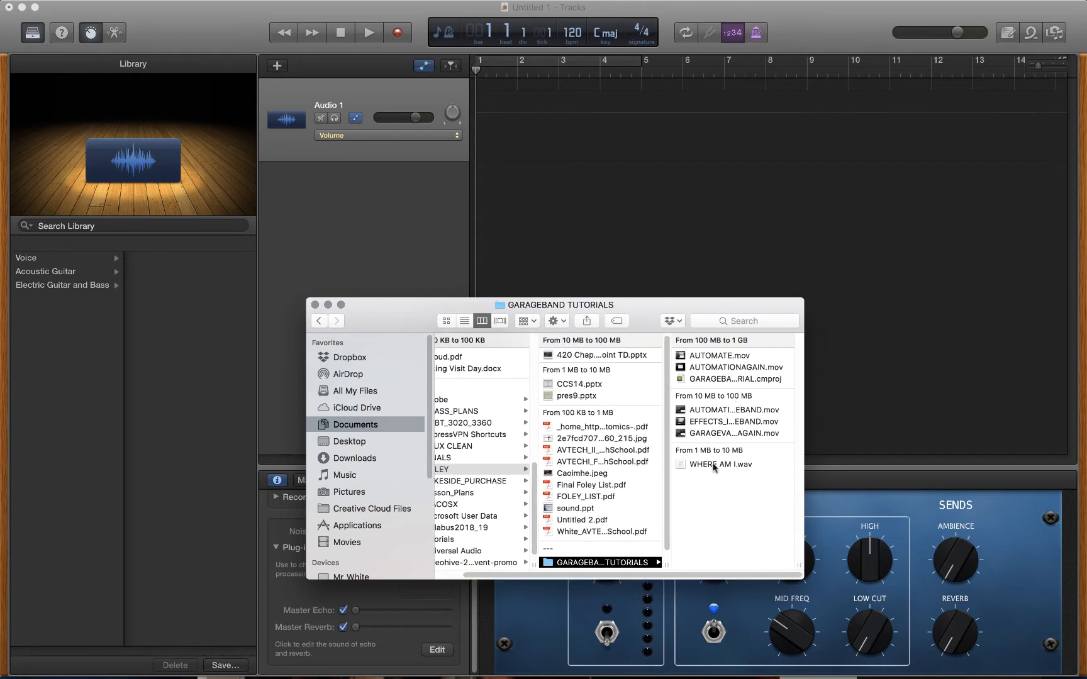
Step: Import WHERE AM I.wav onto the audio track at bar 1 and return to the project
{"action": "left_click", "coordinate": [713, 467]}
{"action": "left_click_drag", "start_coordinate": [604, 469], "coordinate": [478, 120]}
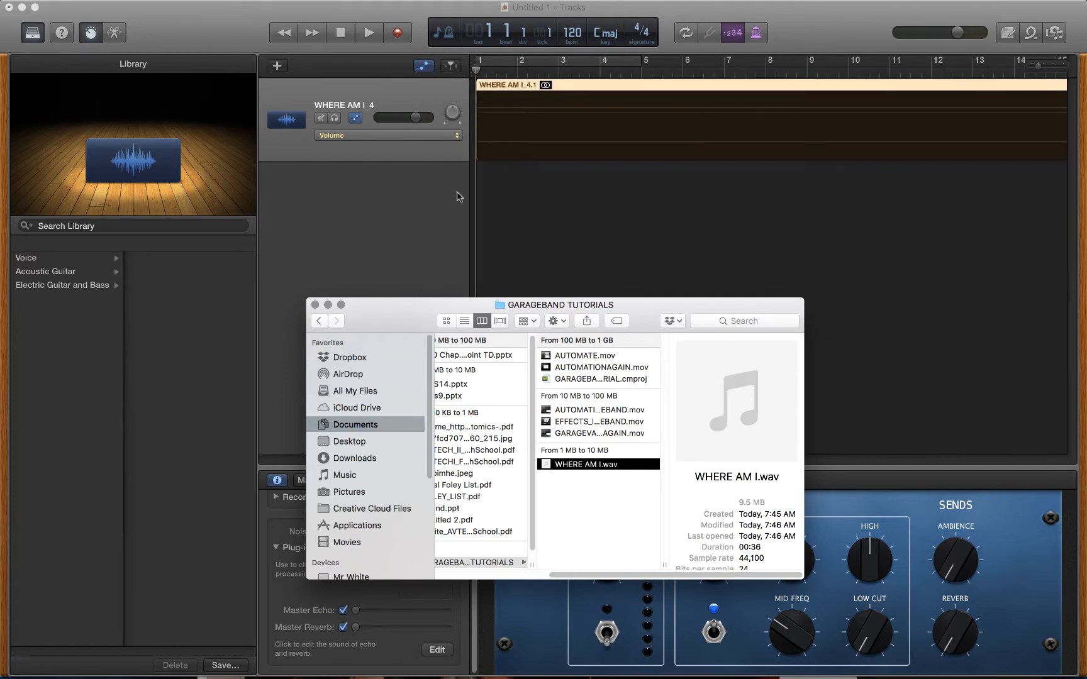
{"action": "left_click_drag", "start_coordinate": [433, 310], "coordinate": [477, 388]}
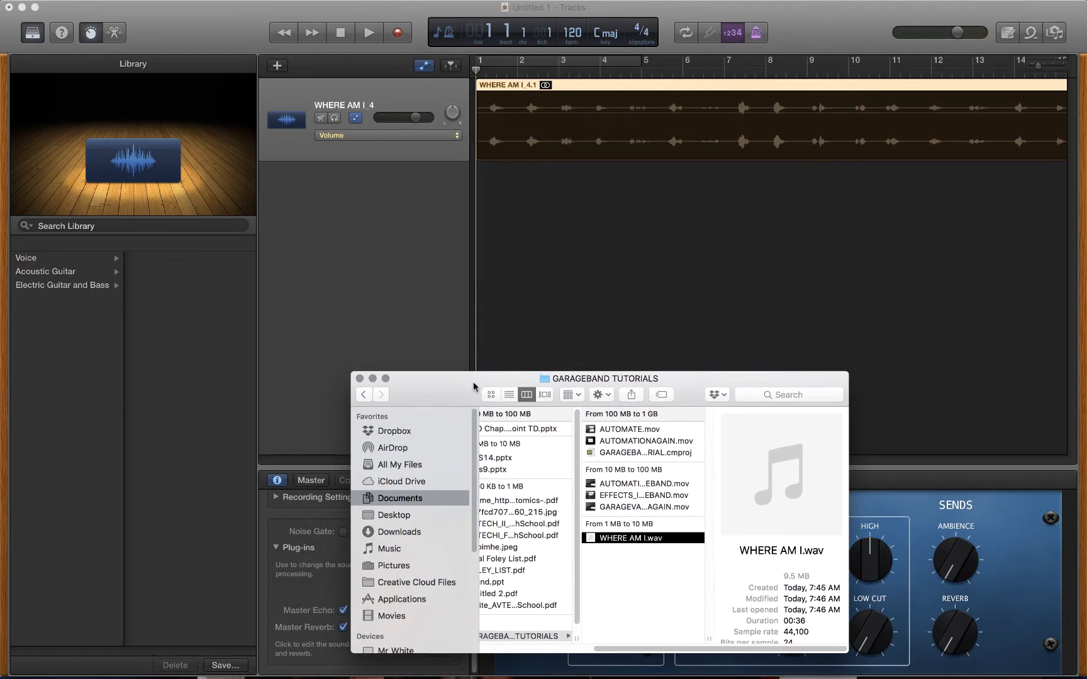
{"action": "left_click", "coordinate": [754, 108]}
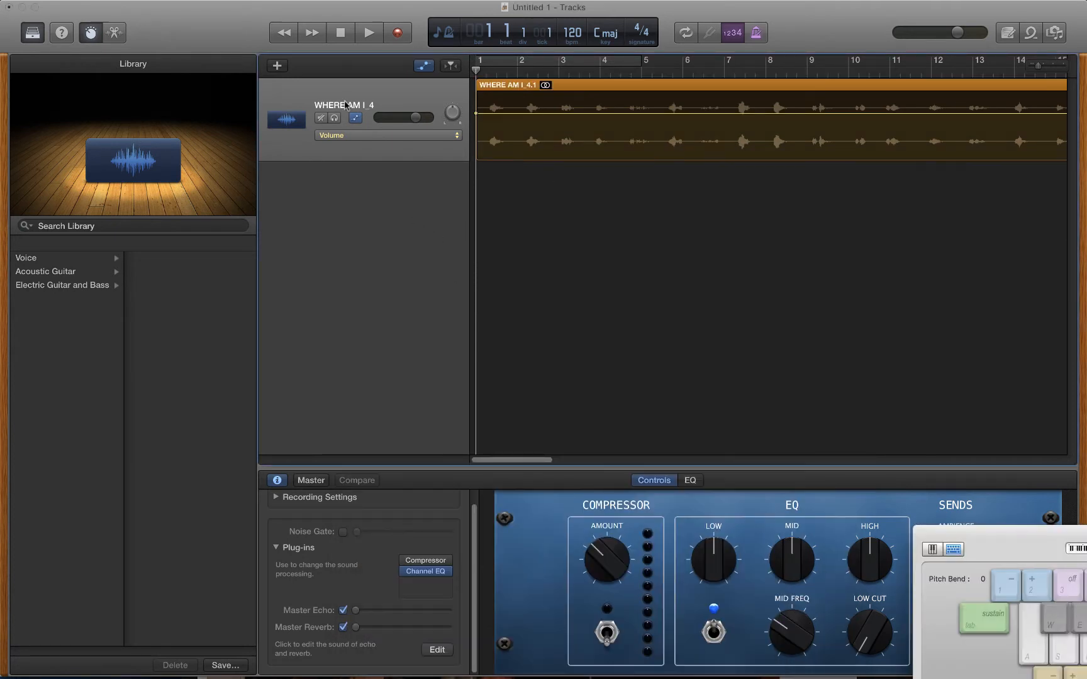
Step: Hide the track automation and the Smart Controls
{"action": "left_click", "coordinate": [424, 65]}
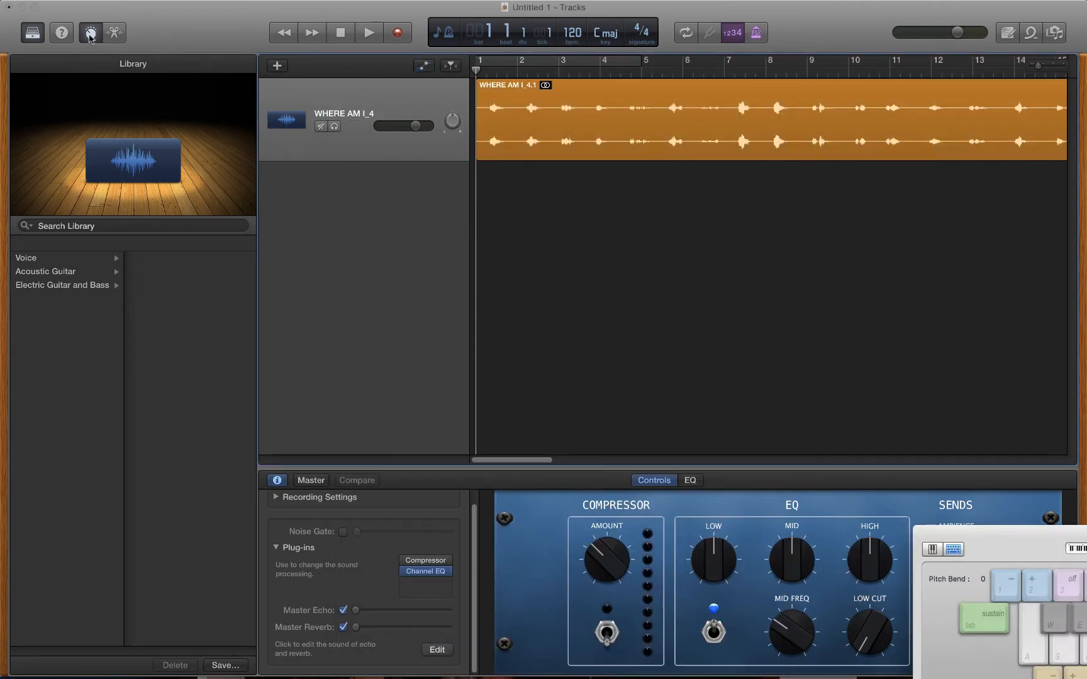
{"action": "left_click", "coordinate": [90, 35]}
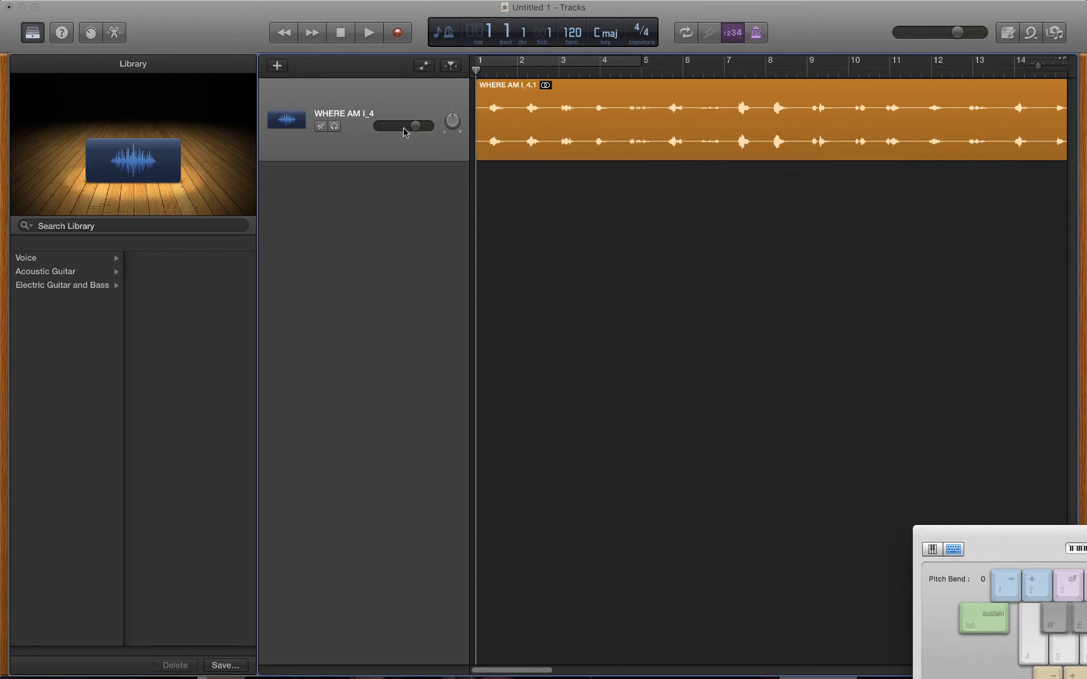
Step: Turn on track automation and display the Smart Controls with the plug-ins of the WHERE AM I_4 track
{"action": "left_click", "coordinate": [425, 66]}
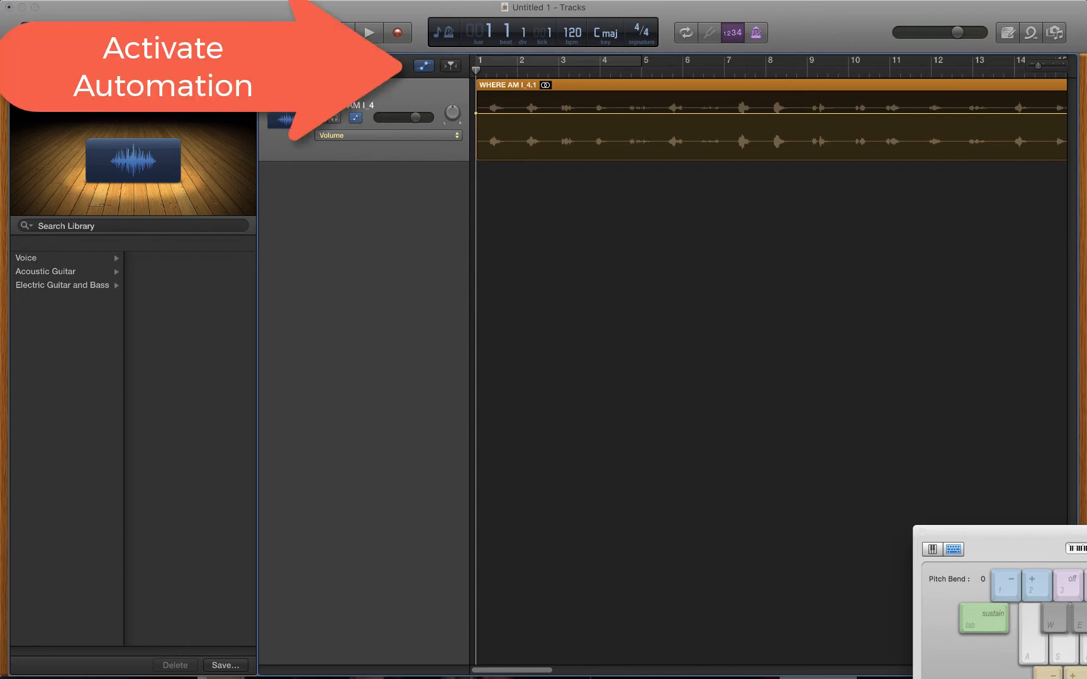
{"action": "left_click", "coordinate": [79, 33]}
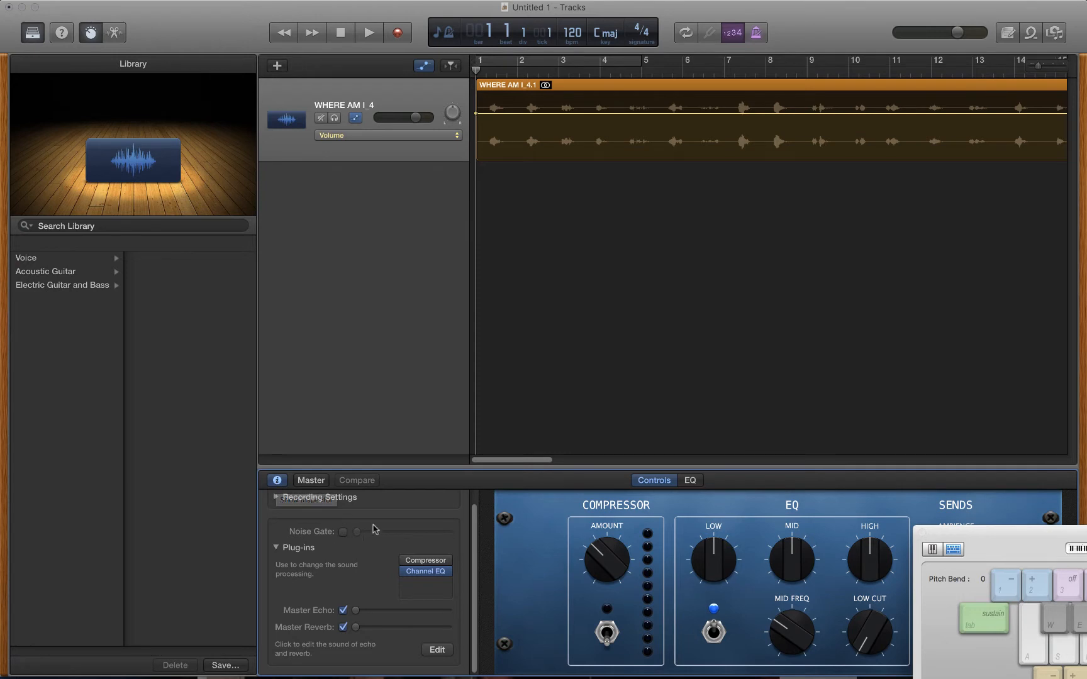
{"action": "left_click", "coordinate": [311, 480]}
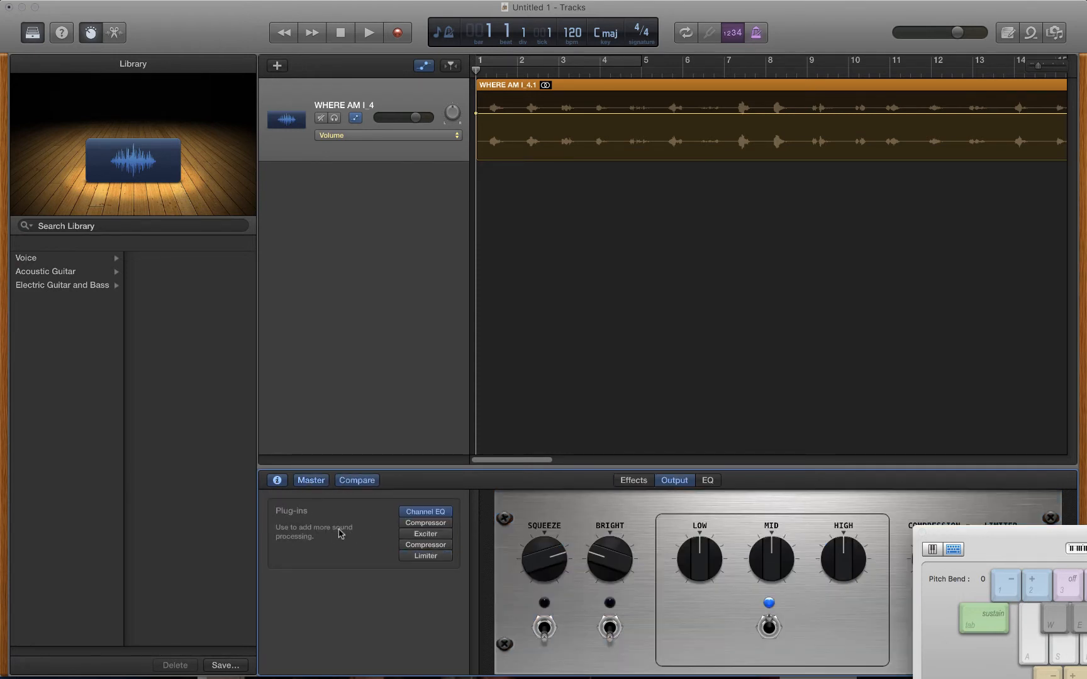
{"action": "left_click", "coordinate": [316, 481]}
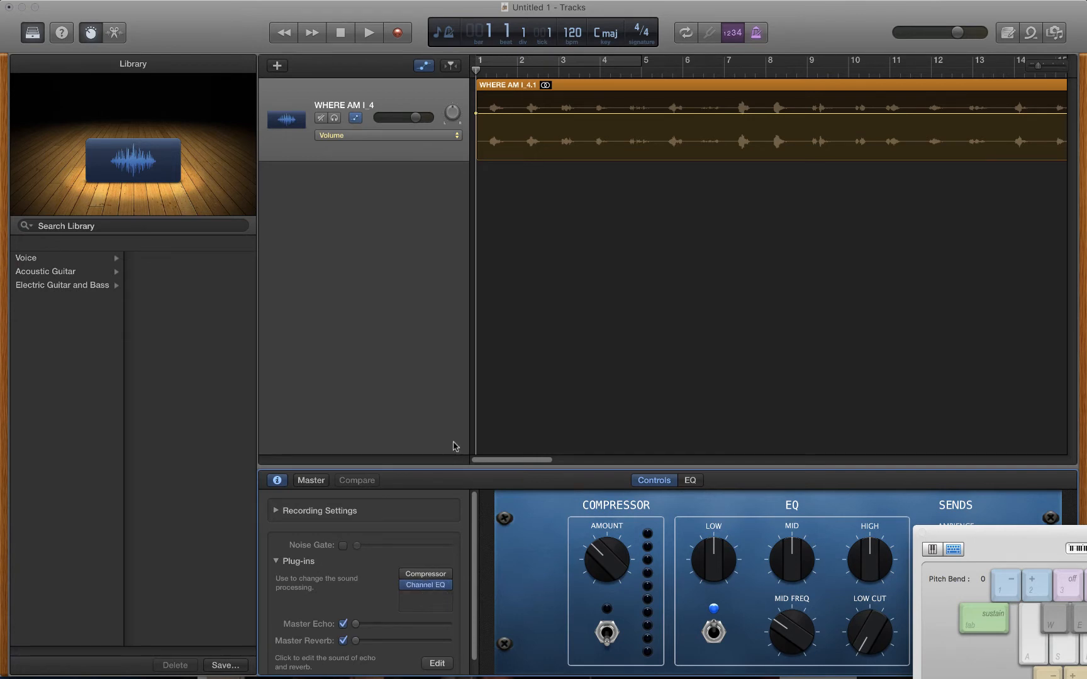
Step: Add the Pitch Shifter plug-in to the empty slot below Channel EQ and set its mix to 100%
{"action": "left_click", "coordinate": [421, 596]}
{"action": "mouse_move", "coordinate": [451, 635]}
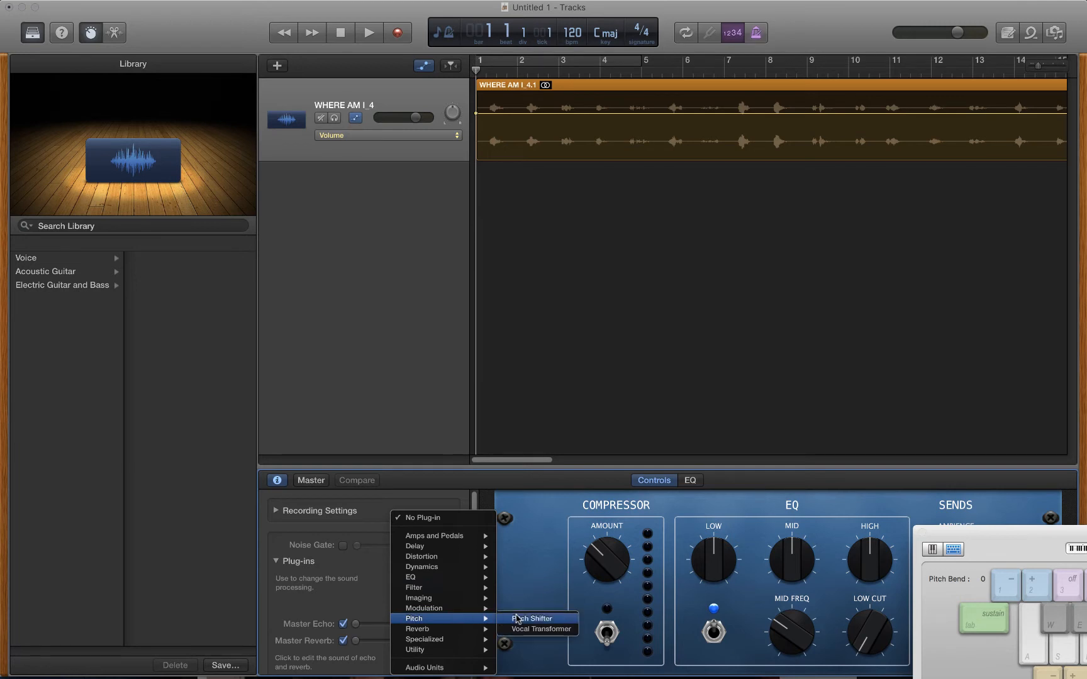
{"action": "left_click", "coordinate": [531, 619]}
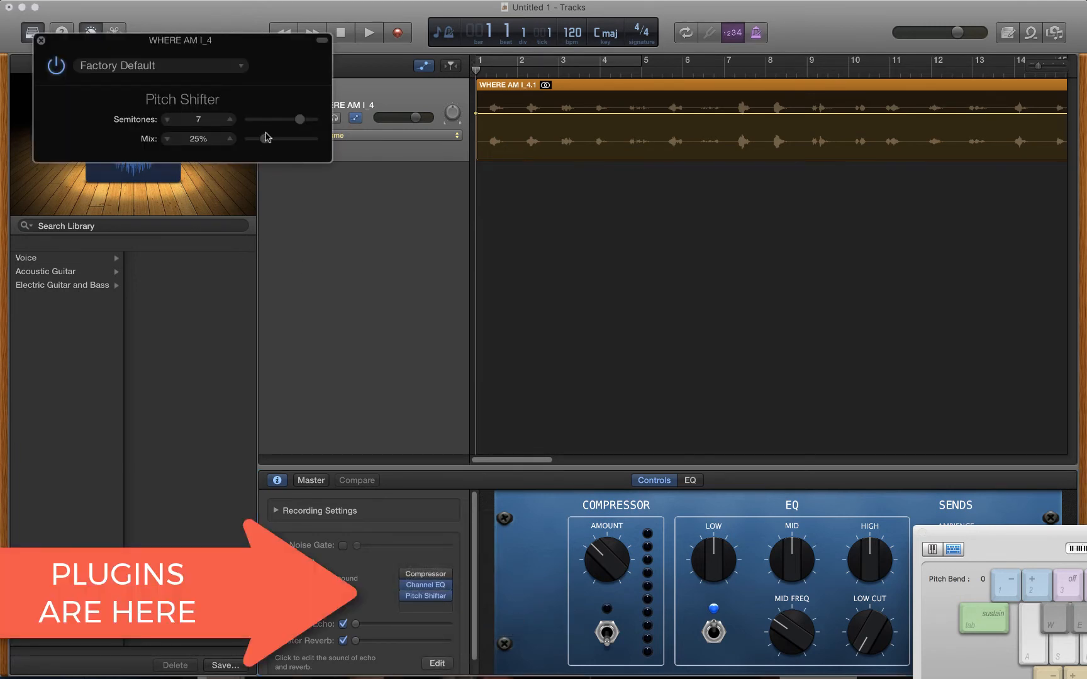
{"action": "left_click_drag", "start_coordinate": [264, 138], "coordinate": [317, 142]}
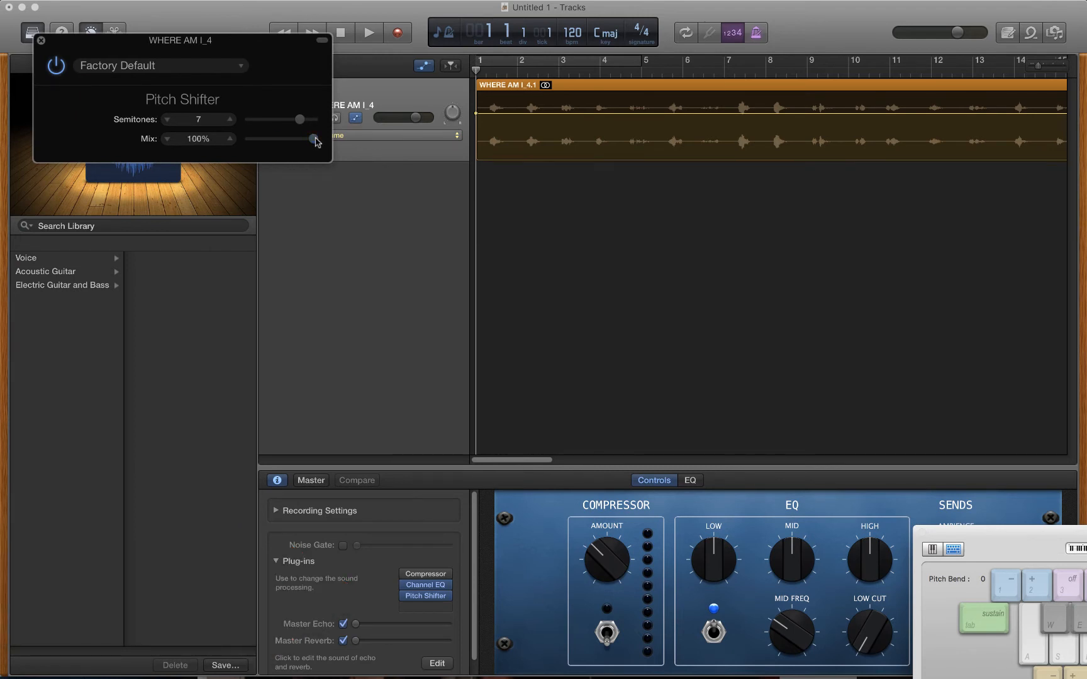
Step: Move the Pitch Shifter window off the track header, leaving Volume as the automation parameter
{"action": "left_click", "coordinate": [439, 89]}
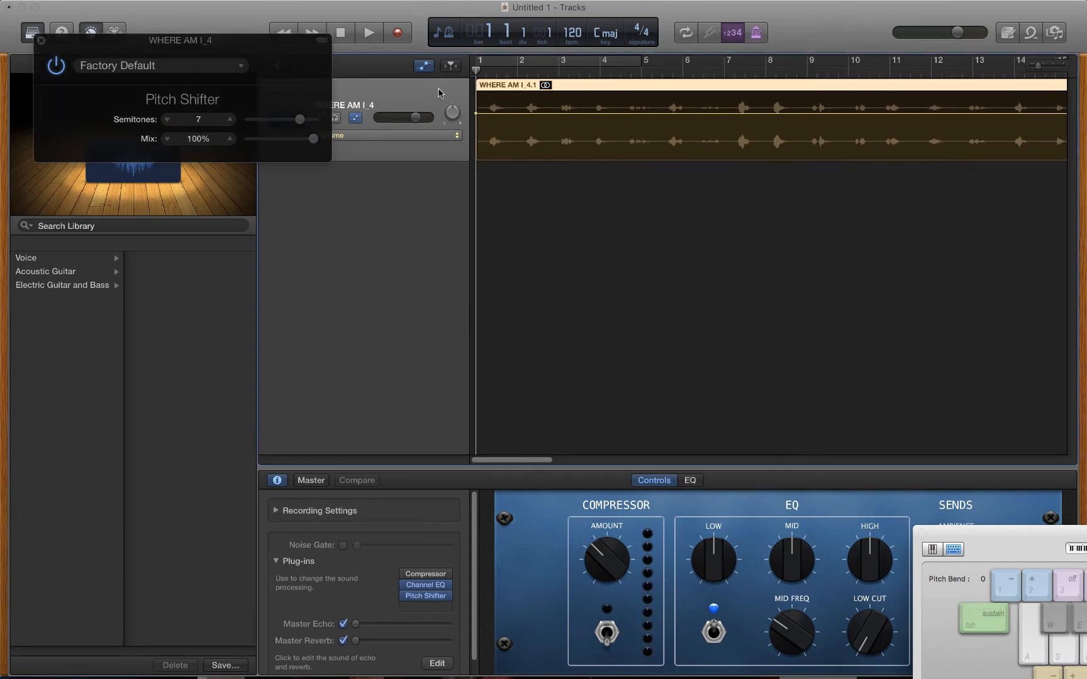
{"action": "left_click", "coordinate": [409, 136]}
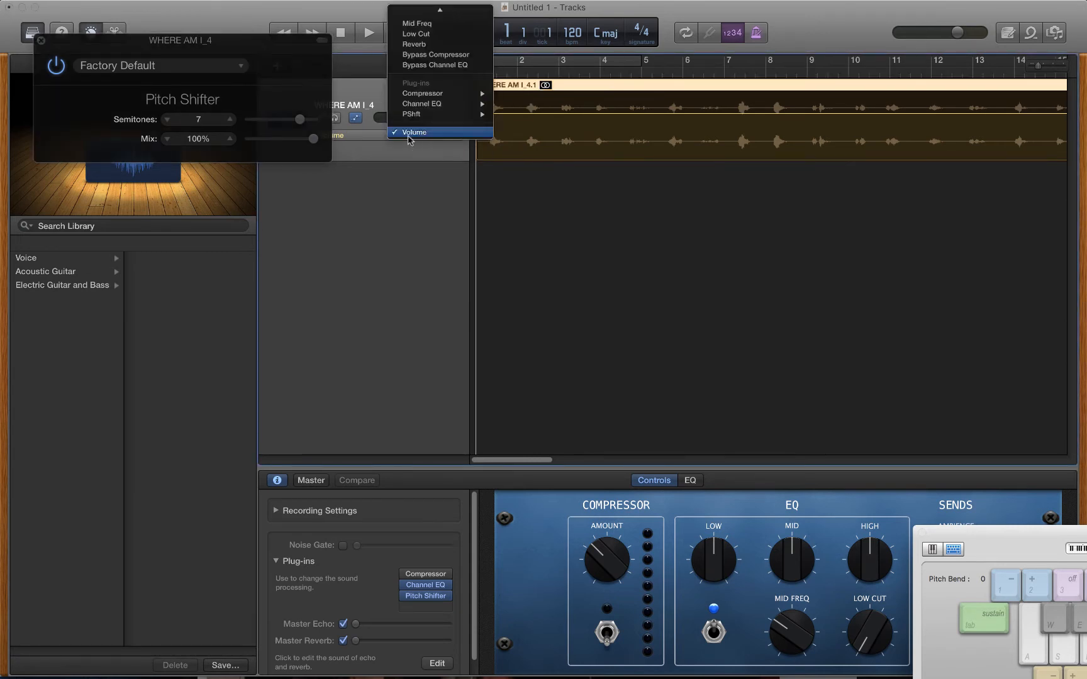
{"action": "left_click", "coordinate": [409, 133]}
{"action": "left_click_drag", "start_coordinate": [266, 45], "coordinate": [464, 241]}
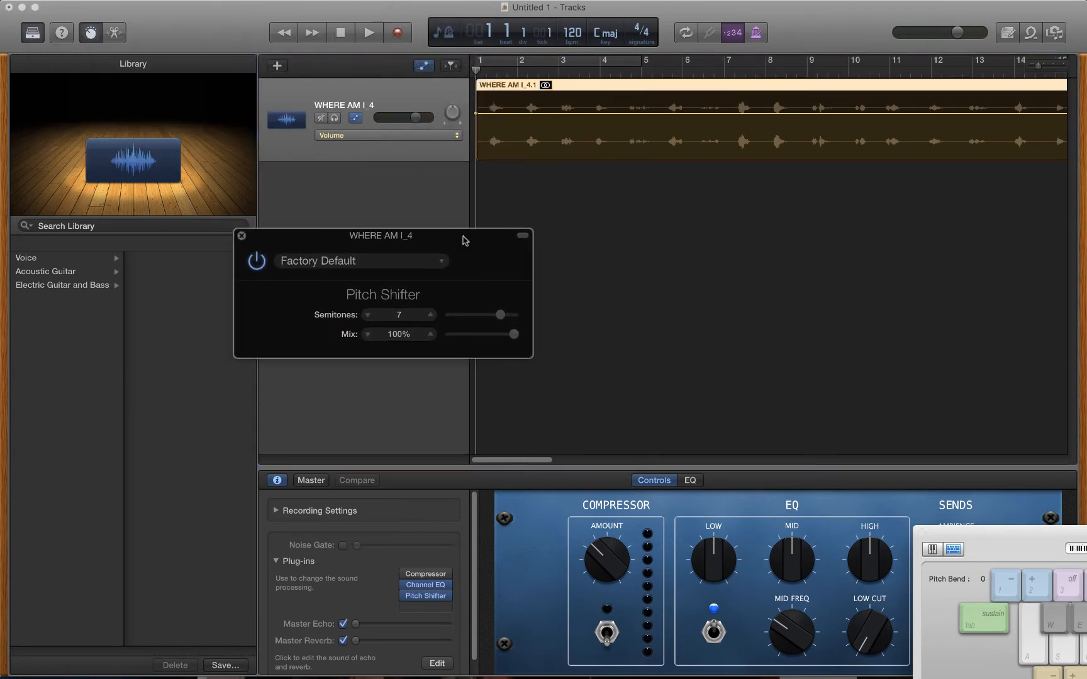
{"action": "left_click", "coordinate": [407, 136]}
{"action": "left_click", "coordinate": [391, 156]}
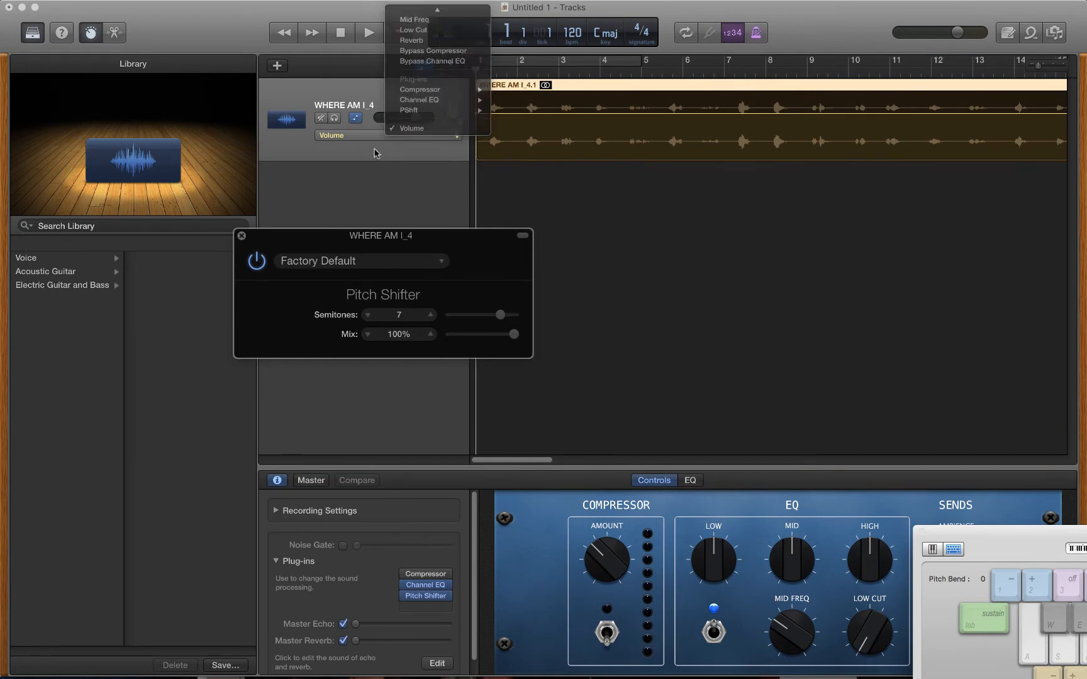
{"action": "left_click", "coordinate": [421, 67]}
{"action": "left_click", "coordinate": [421, 67]}
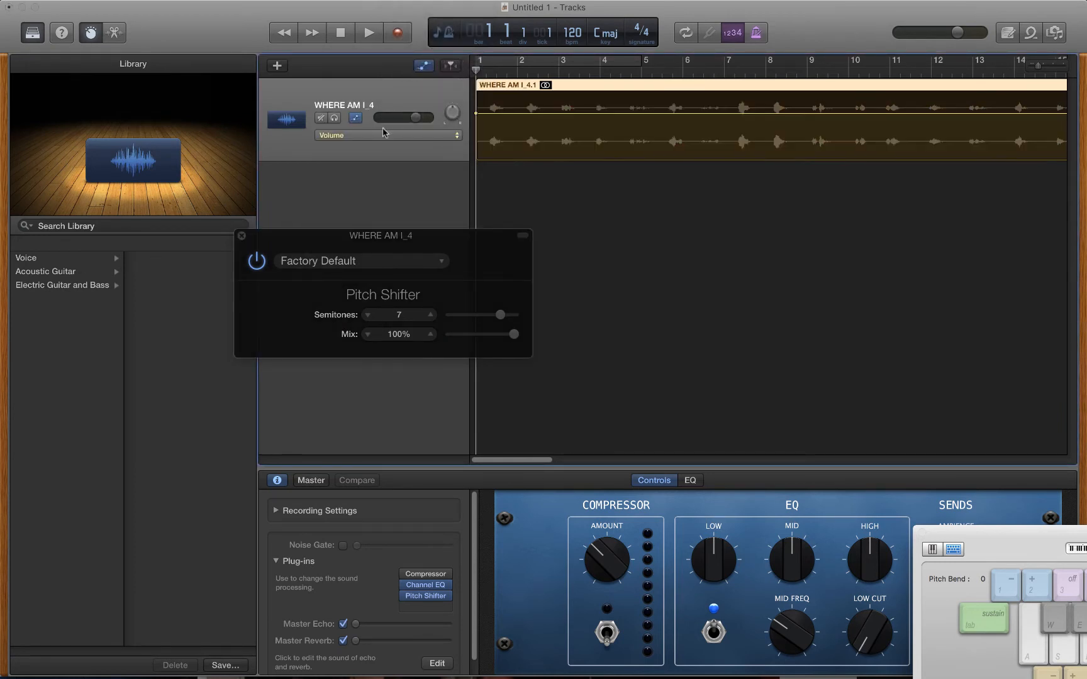
Step: Set the track's automation parameter to Semitones of the Pitch Shifter plug-in
{"action": "left_click", "coordinate": [380, 135]}
{"action": "mouse_move", "coordinate": [386, 119]}
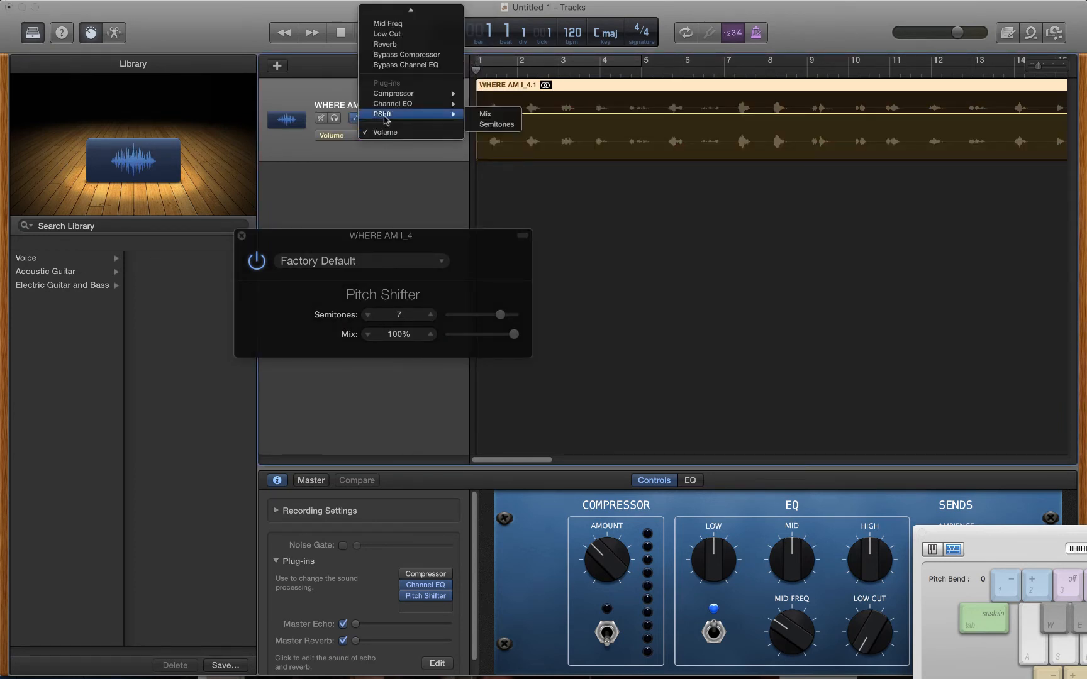
{"action": "left_click", "coordinate": [496, 124]}
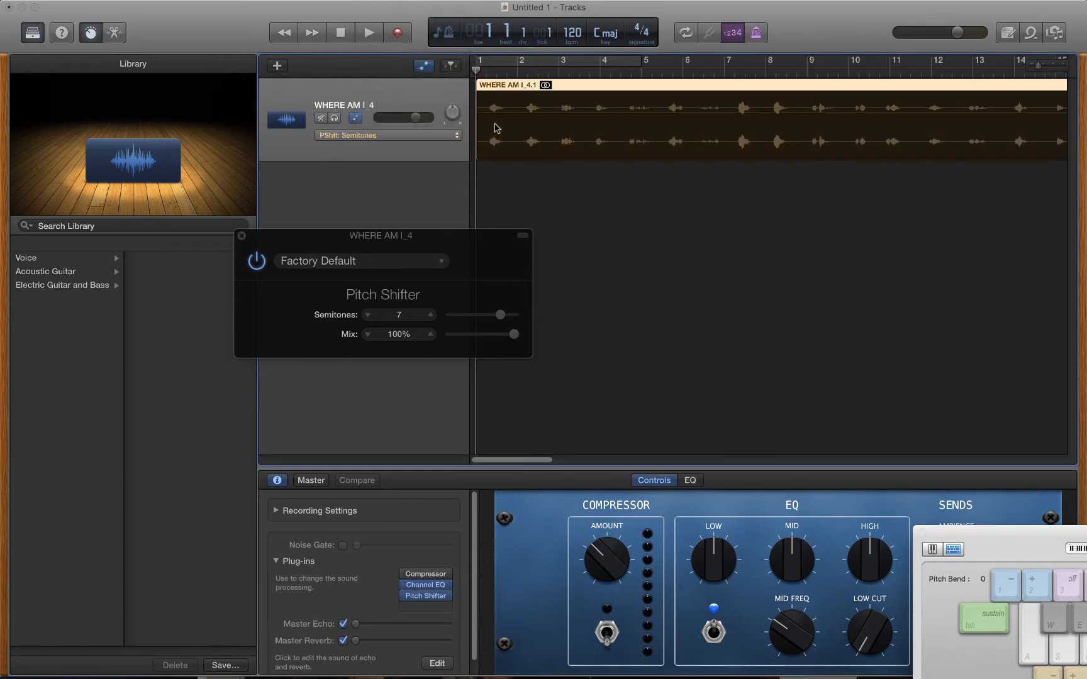
Step: Draw a stepped Semitones automation curve between bars 1 and 6, alternating high and low pitch levels across the spoken phrases
{"action": "left_click", "coordinate": [513, 112]}
{"action": "left_click", "coordinate": [513, 112]}
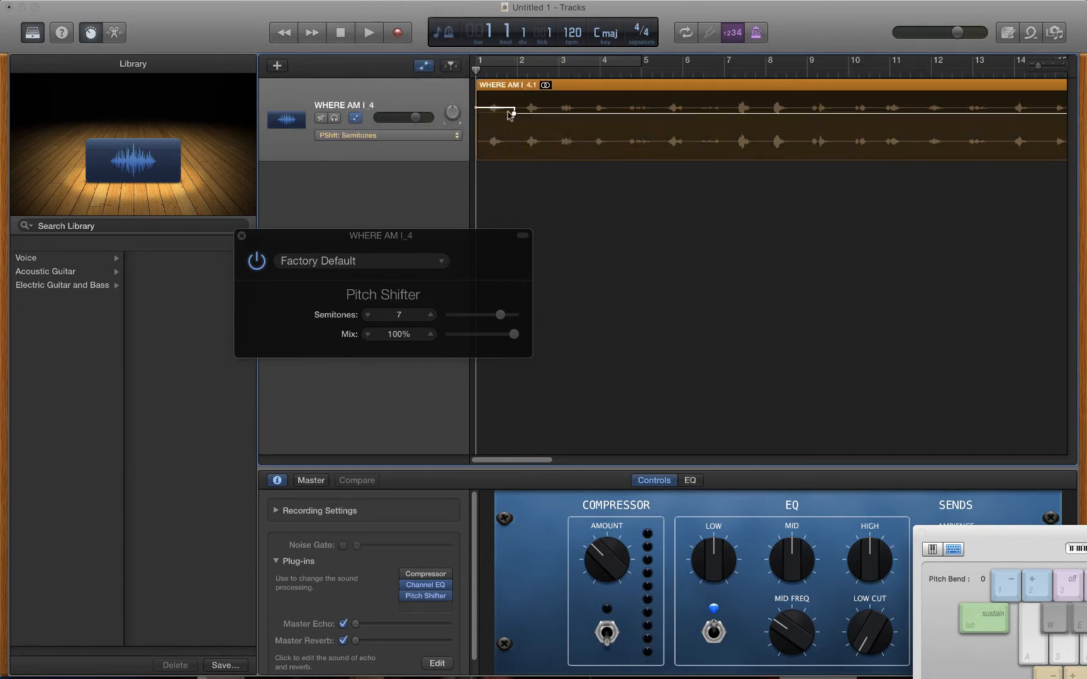
{"action": "left_click_drag", "start_coordinate": [514, 112], "coordinate": [700, 159]}
{"action": "left_click", "coordinate": [539, 137]}
{"action": "left_click", "coordinate": [575, 102]}
{"action": "left_click", "coordinate": [591, 119]}
{"action": "left_click", "coordinate": [613, 145]}
{"action": "left_click", "coordinate": [631, 110]}
{"action": "left_click", "coordinate": [649, 160]}
{"action": "left_click", "coordinate": [664, 159]}
{"action": "left_click", "coordinate": [684, 116]}
{"action": "left_click", "coordinate": [700, 107]}
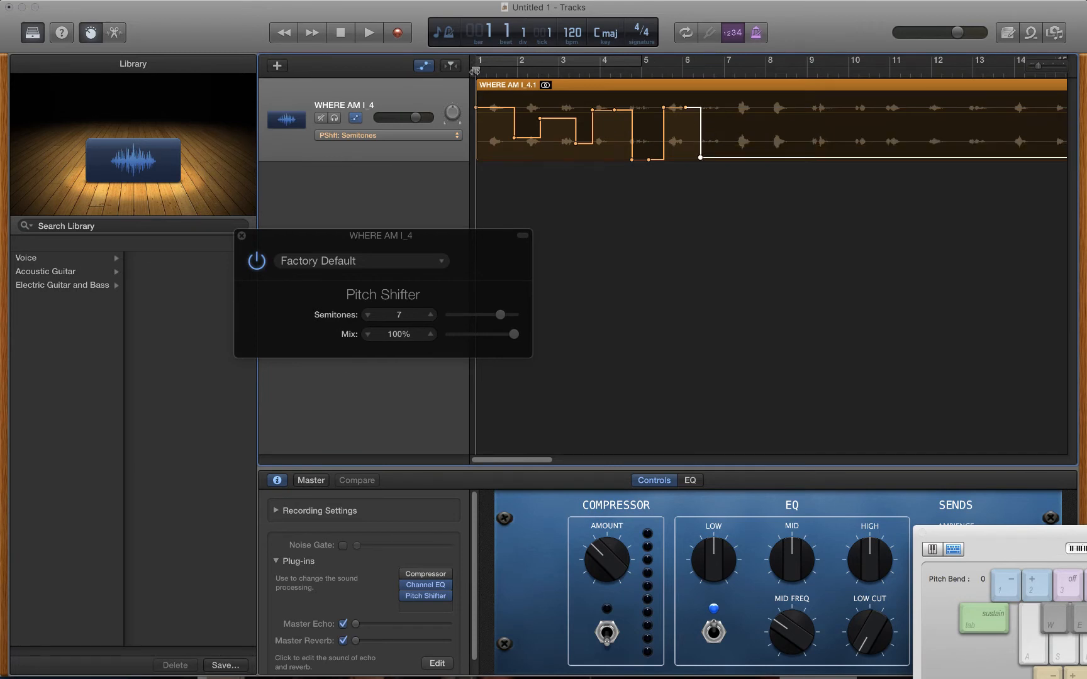
Step: Play the track from the start, replay it from about bar 4 to hear the pitch automation, and return the playhead to bar 1
{"action": "key", "text": "space"}
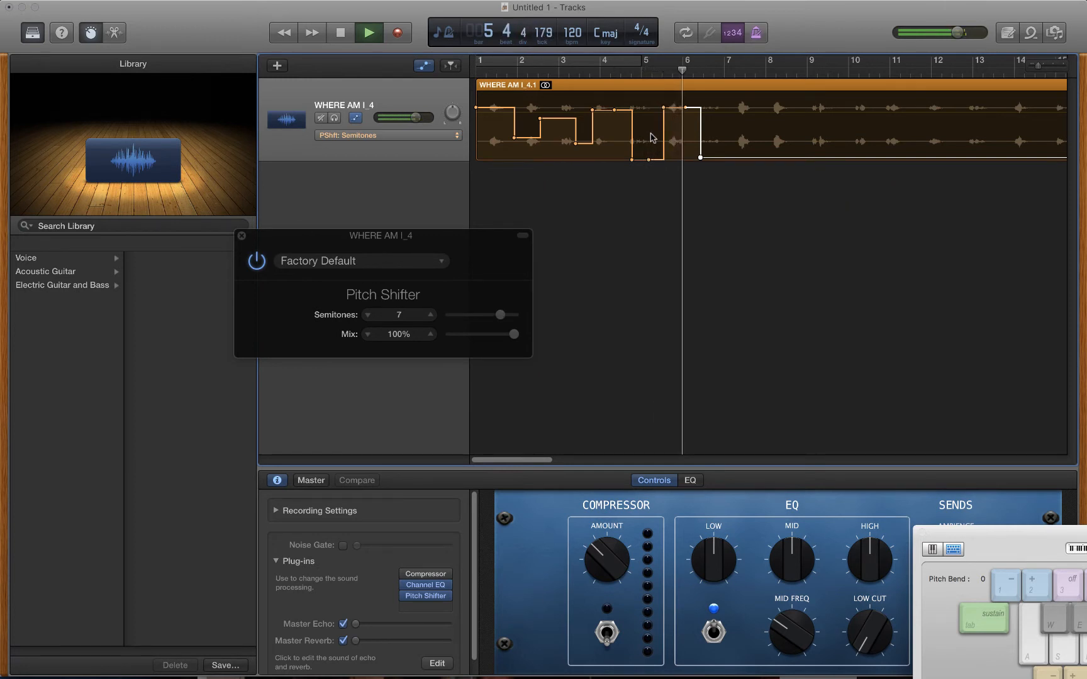
{"action": "key", "text": "space"}
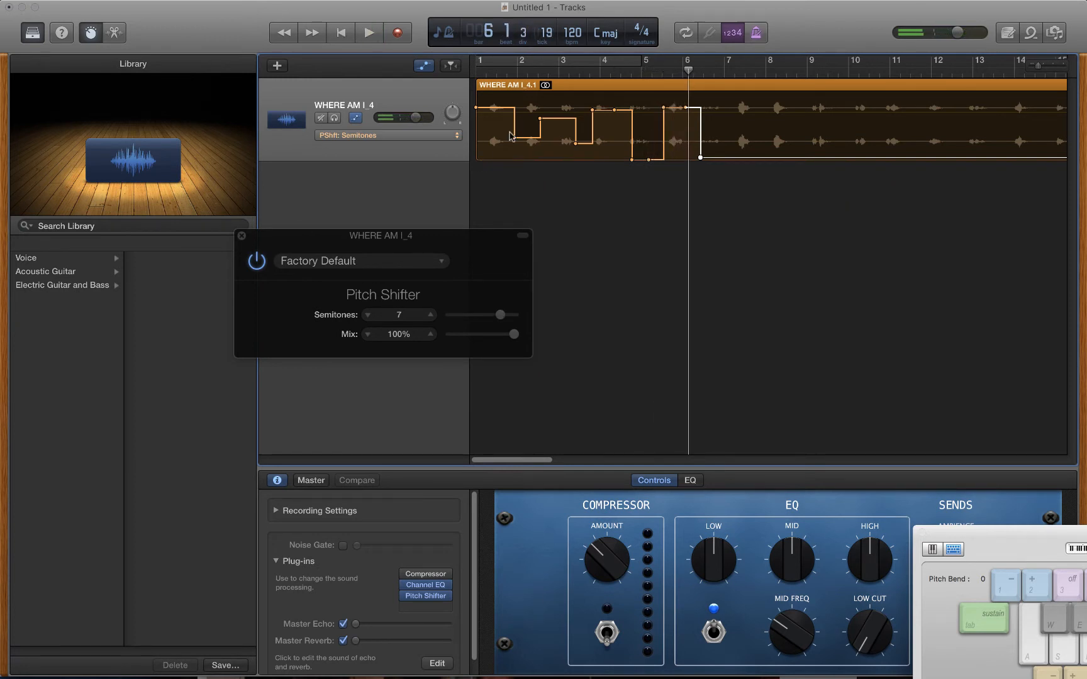
{"action": "left_click_drag", "start_coordinate": [692, 70], "coordinate": [609, 74]}
{"action": "key", "text": "space"}
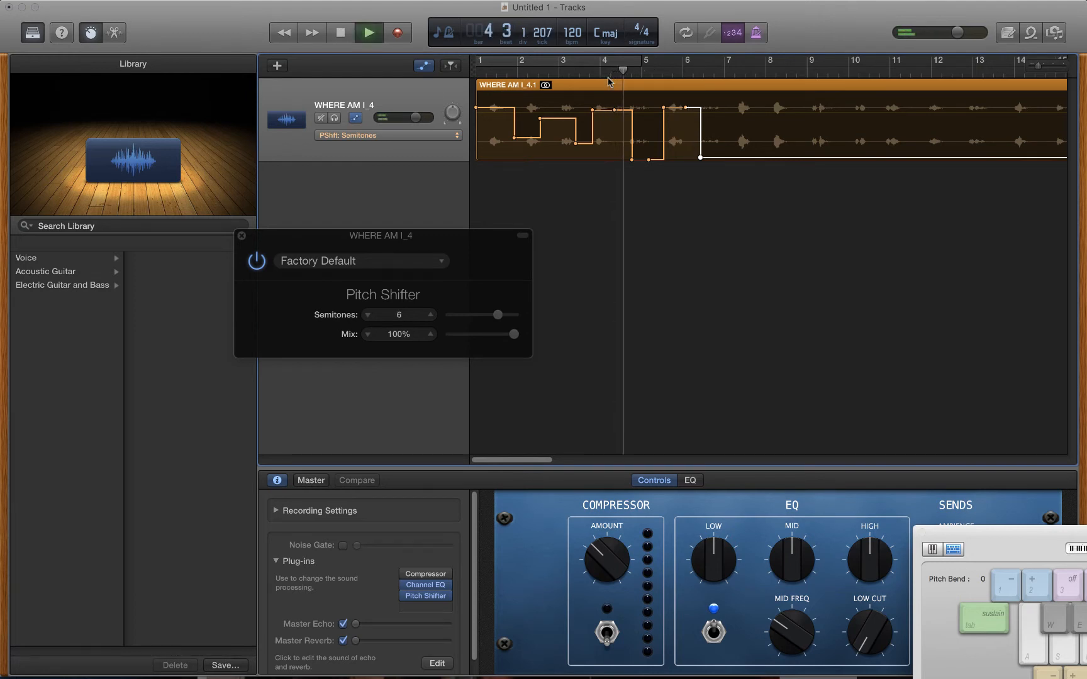
{"action": "key", "text": "space"}
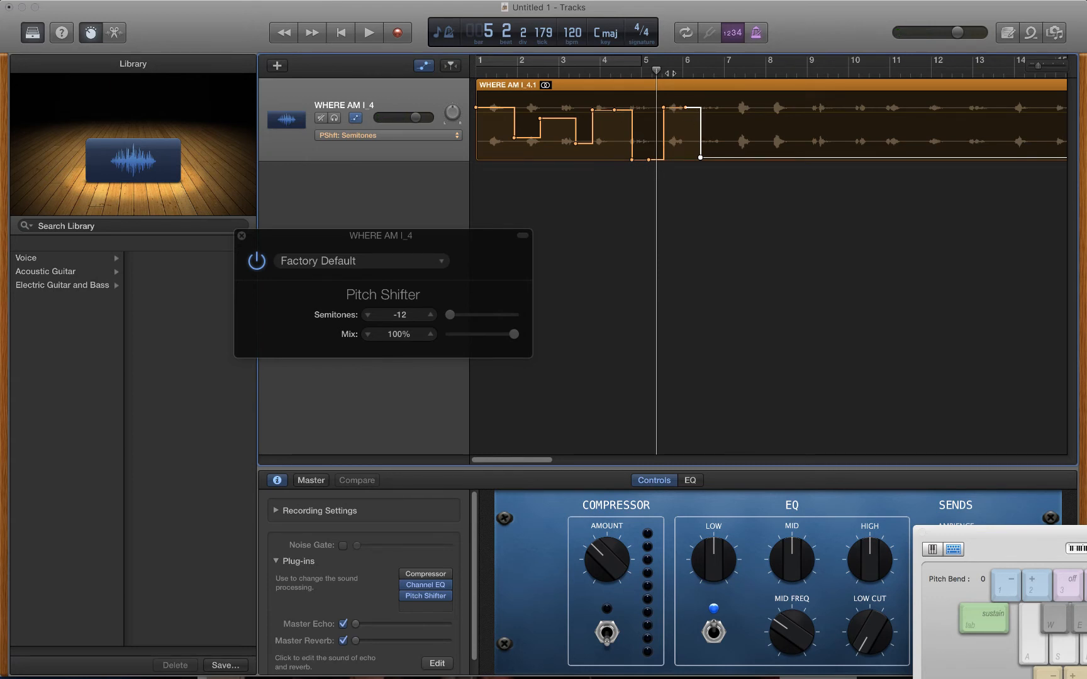
{"action": "left_click_drag", "start_coordinate": [657, 70], "coordinate": [505, 73]}
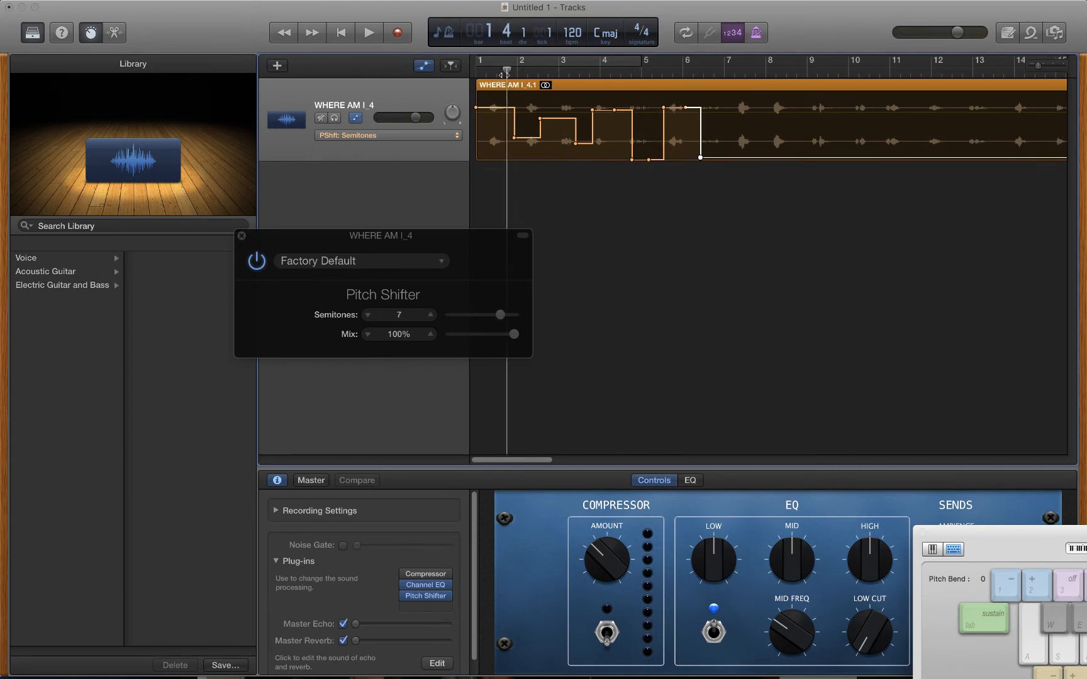
Step: Add the Filterbank plug-in to the next free effect slot and move its window clear of the track header
{"action": "left_click", "coordinate": [422, 608]}
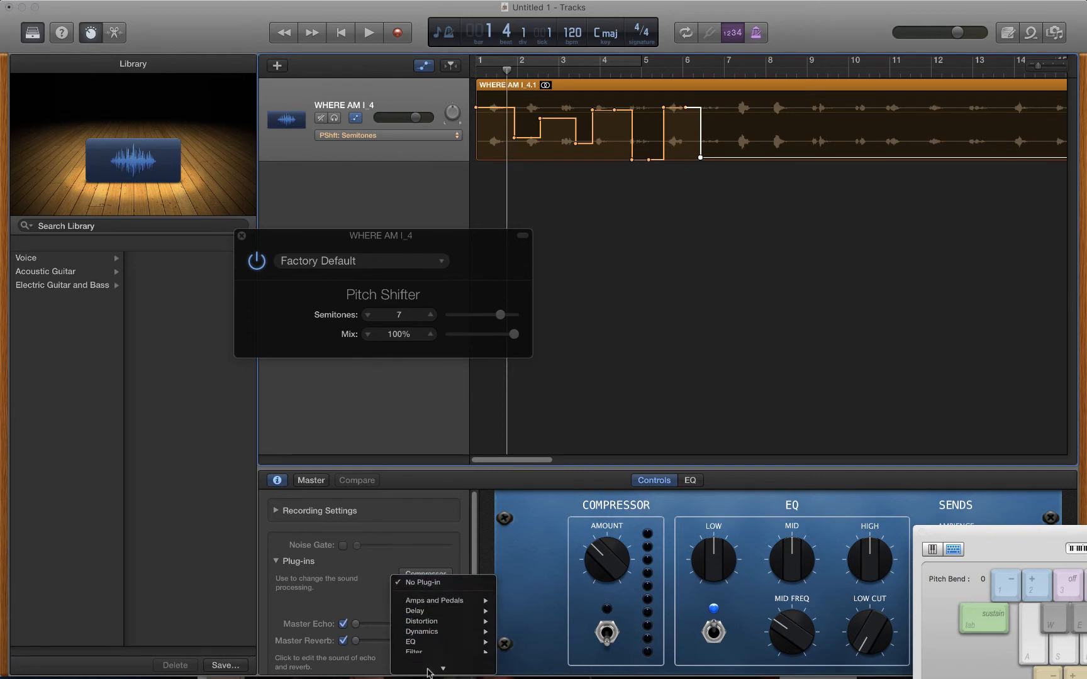
{"action": "mouse_move", "coordinate": [445, 585]}
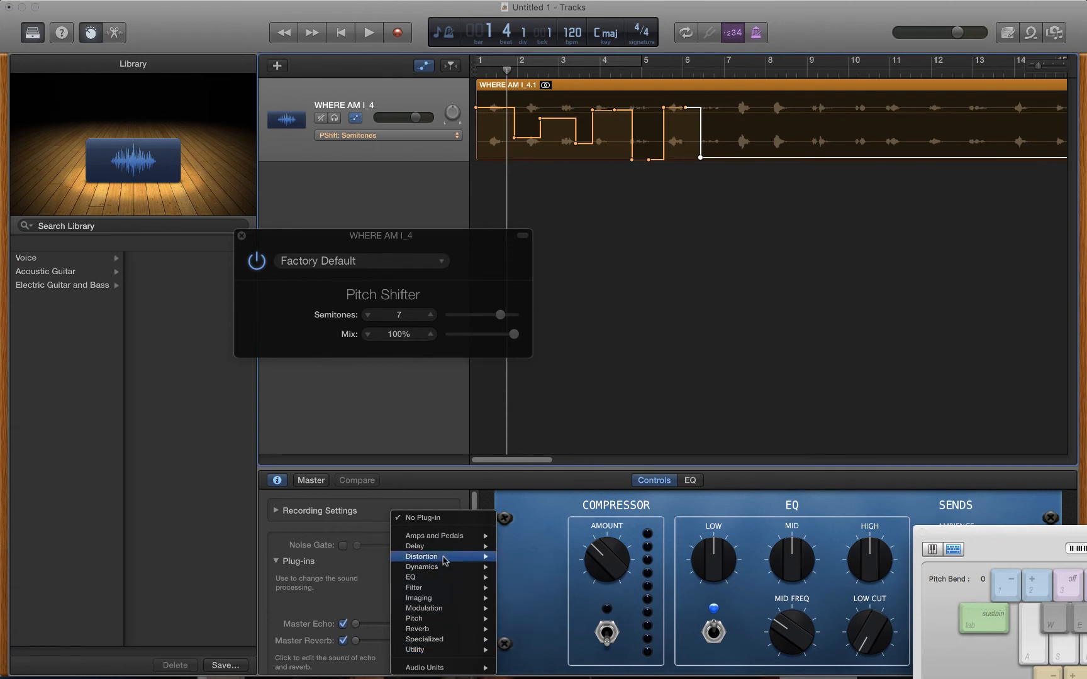
{"action": "mouse_move", "coordinate": [447, 547]}
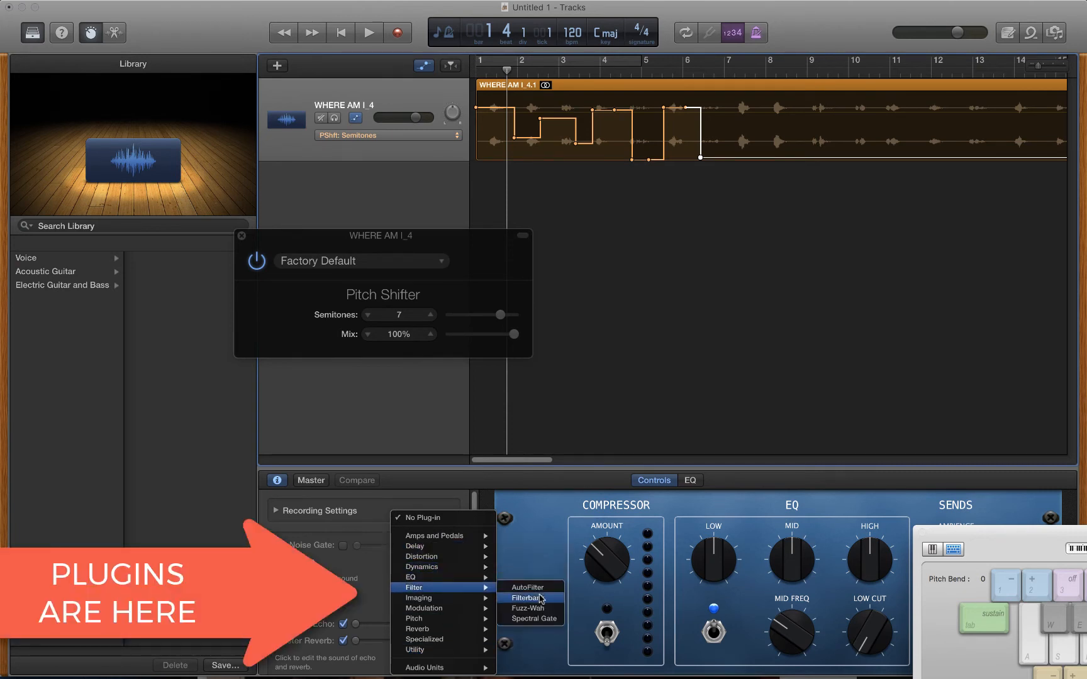
{"action": "left_click", "coordinate": [540, 598]}
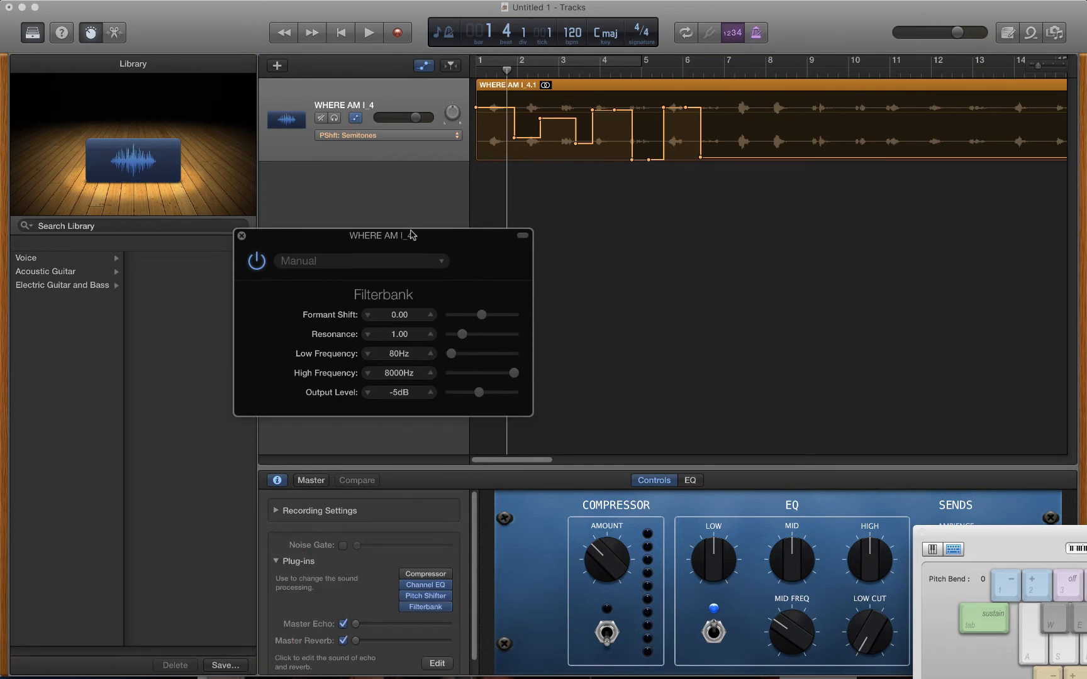
{"action": "left_click_drag", "start_coordinate": [412, 235], "coordinate": [414, 154]}
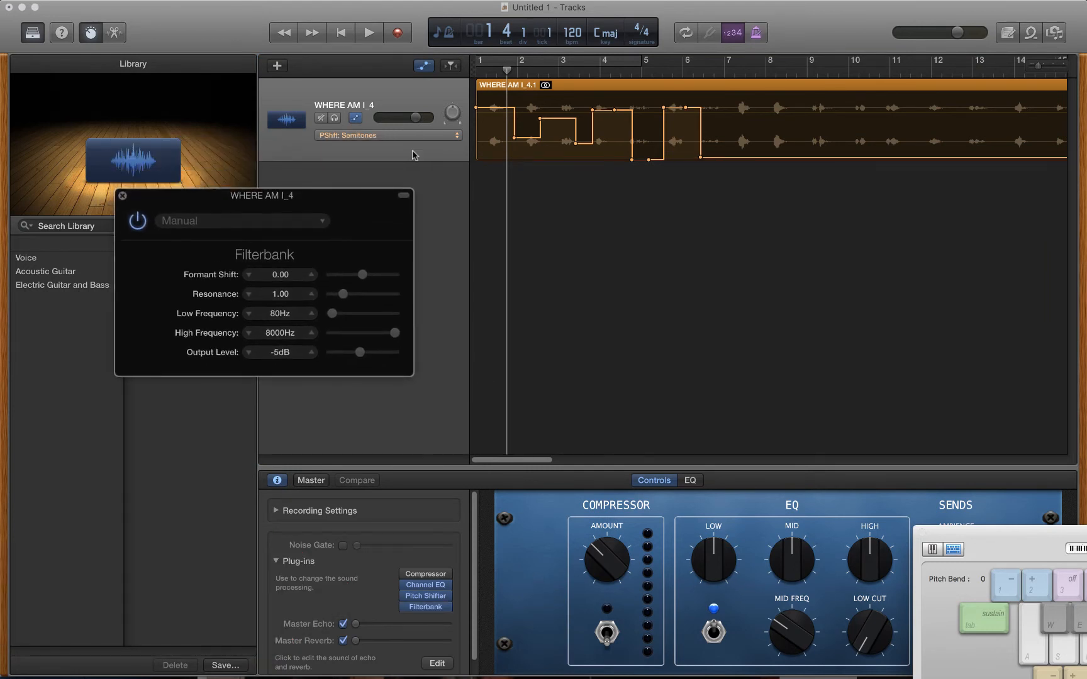
Step: Set the track's automation parameter to High Frequency of the Filterbank plug-in
{"action": "left_click", "coordinate": [422, 136]}
{"action": "mouse_move", "coordinate": [432, 105]}
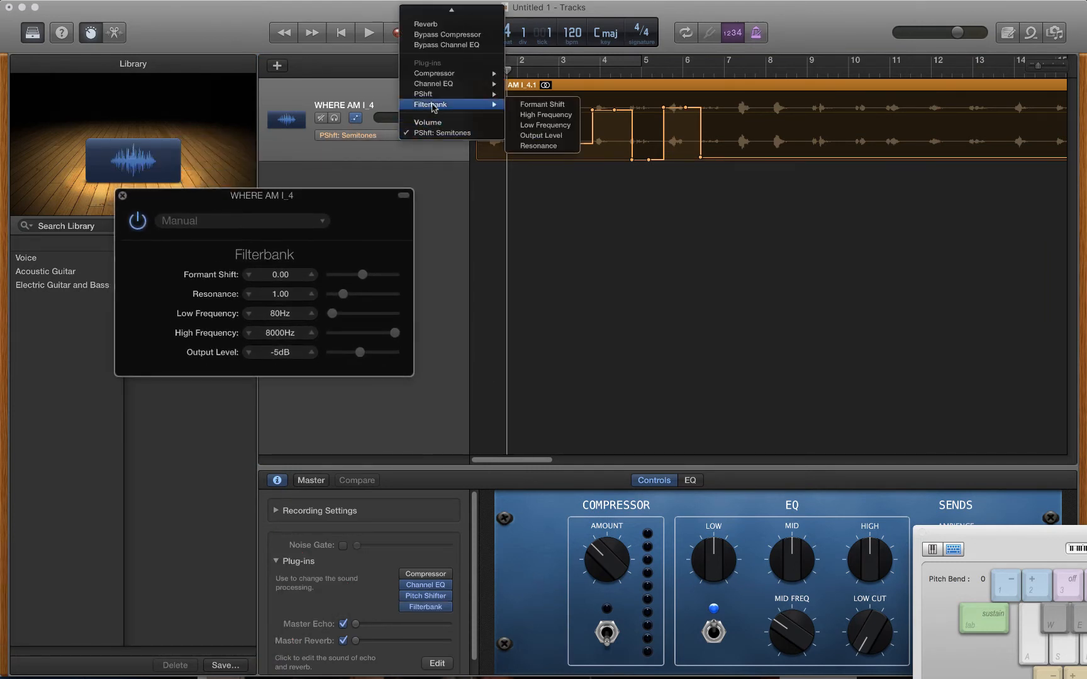
{"action": "left_click", "coordinate": [545, 116]}
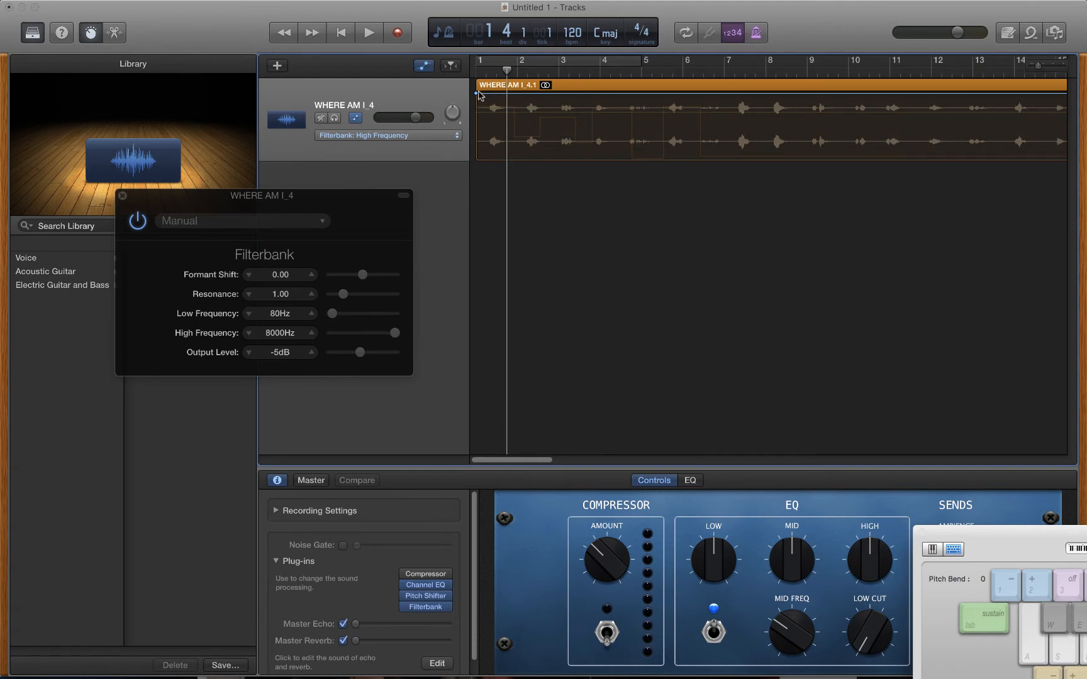
Step: Draw a zigzag High Frequency automation curve between bars 1 and 7, alternating peaks and dips across the spoken phrases
{"action": "left_click_drag", "start_coordinate": [478, 94], "coordinate": [682, 143]}
{"action": "left_click", "coordinate": [564, 145]}
{"action": "left_click", "coordinate": [616, 140]}
{"action": "left_click", "coordinate": [627, 140]}
{"action": "left_click", "coordinate": [652, 112]}
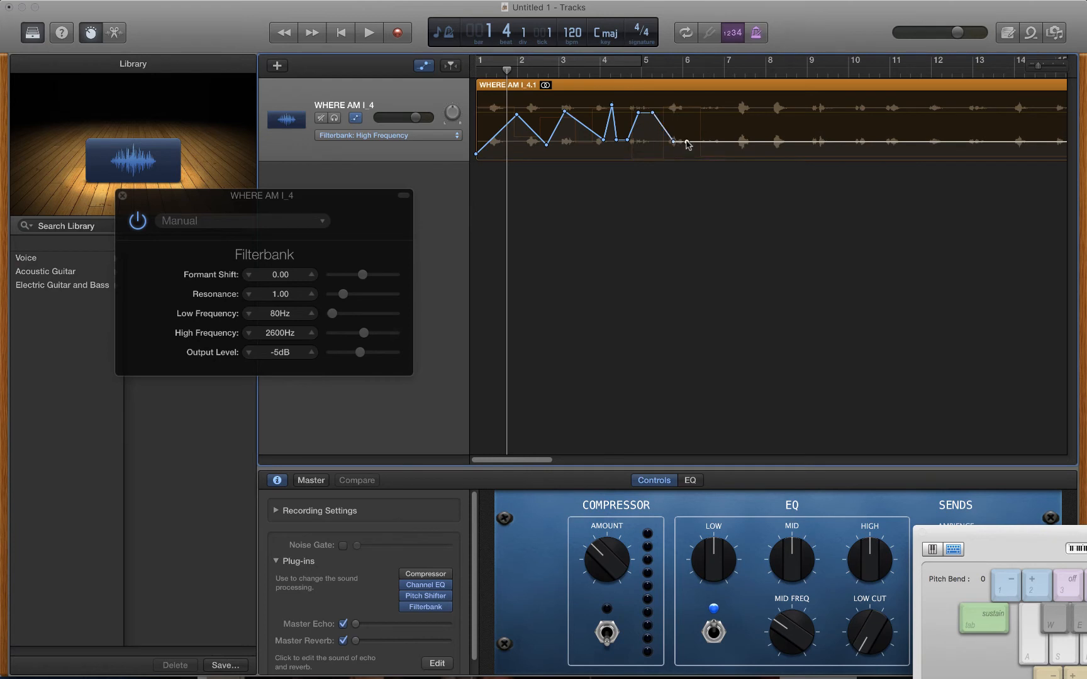
{"action": "left_click", "coordinate": [687, 102]}
{"action": "left_click", "coordinate": [697, 102]}
{"action": "left_click_drag", "start_coordinate": [705, 103], "coordinate": [717, 138]}
Step: Play the track from the start to about bar 6 to hear the filter automation
{"action": "left_click_drag", "start_coordinate": [510, 70], "coordinate": [459, 68]}
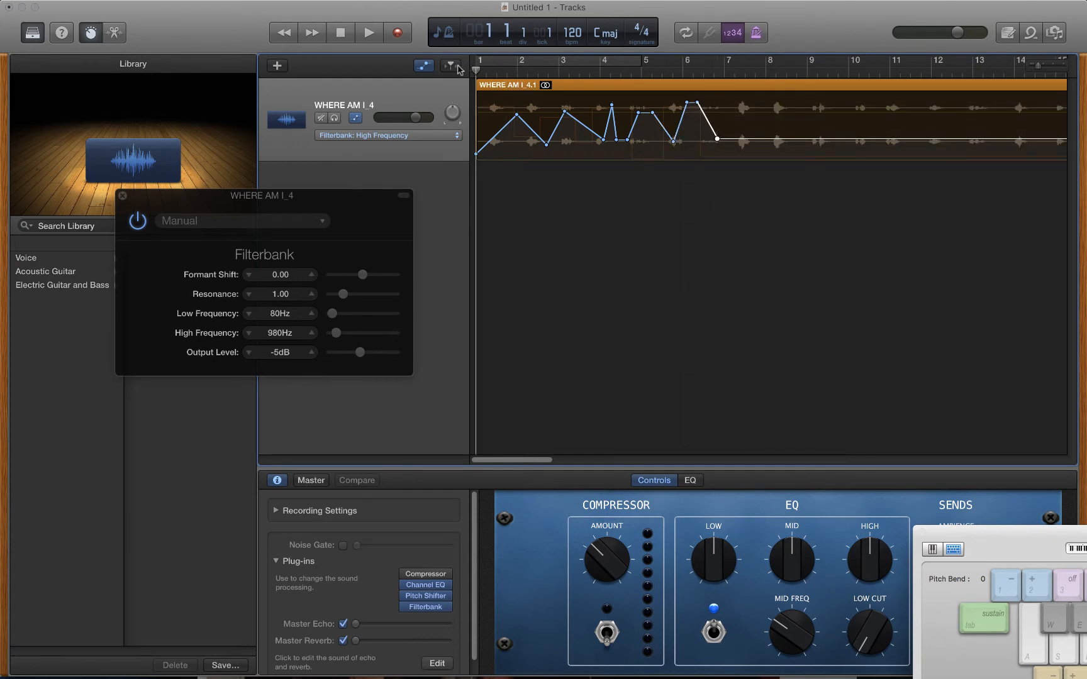
{"action": "key", "text": "space"}
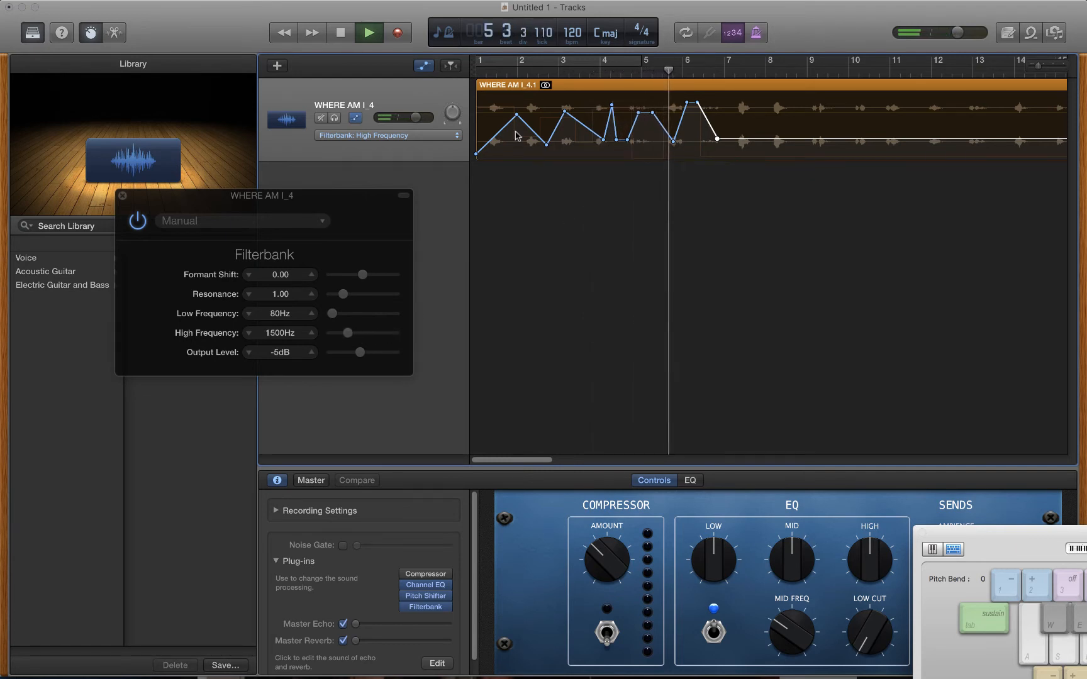
{"action": "key", "text": "space"}
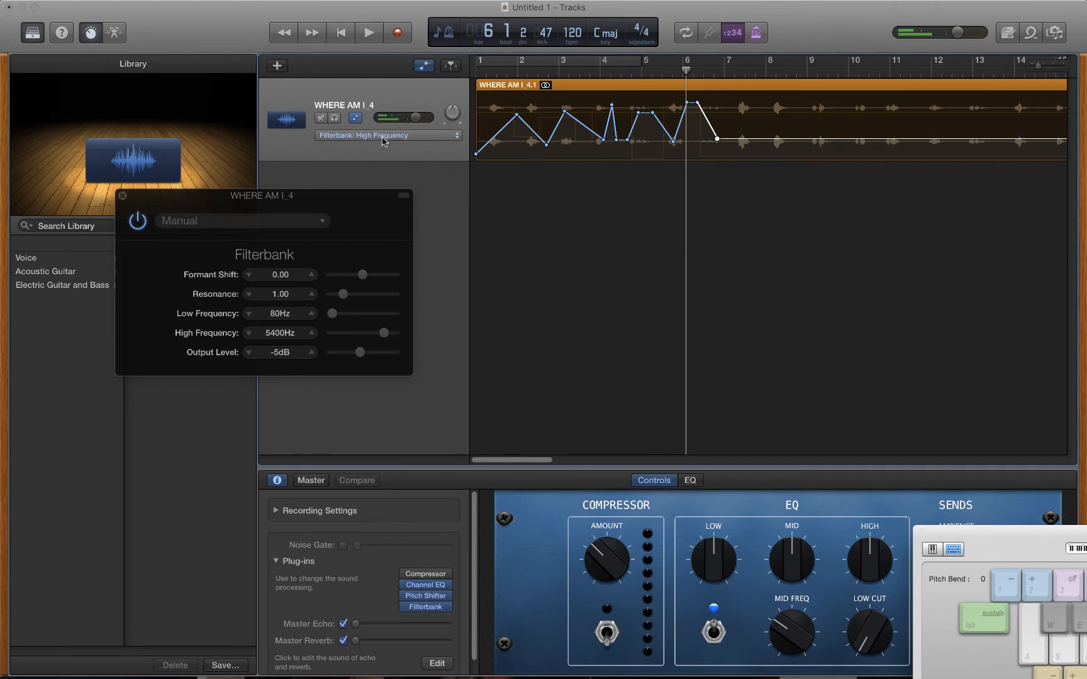
Step: Show the Semitones automation of the Pitch Shifter on the track and open the Pitch Shifter's settings
{"action": "left_click", "coordinate": [383, 136]}
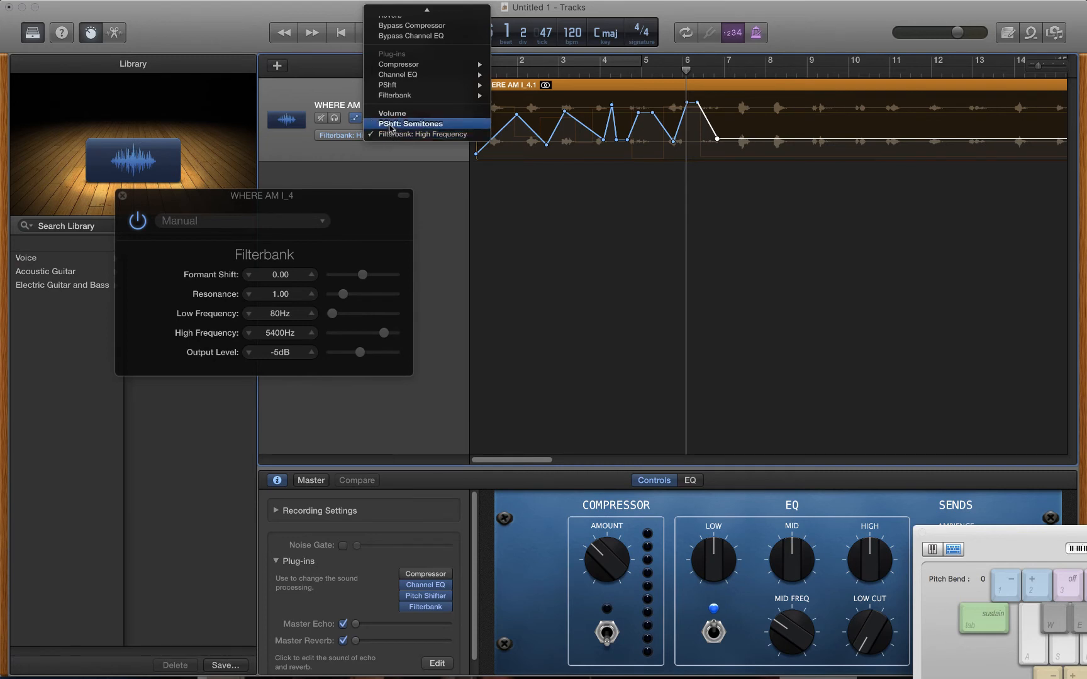
{"action": "left_click", "coordinate": [390, 126]}
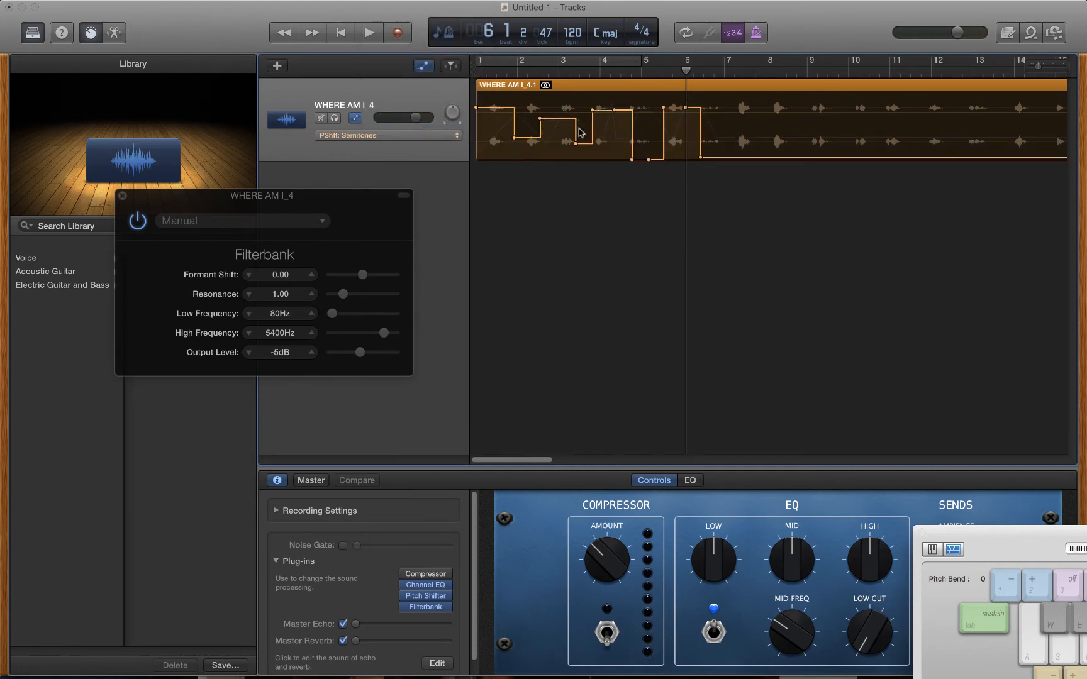
{"action": "left_click_drag", "start_coordinate": [686, 67], "coordinate": [630, 69]}
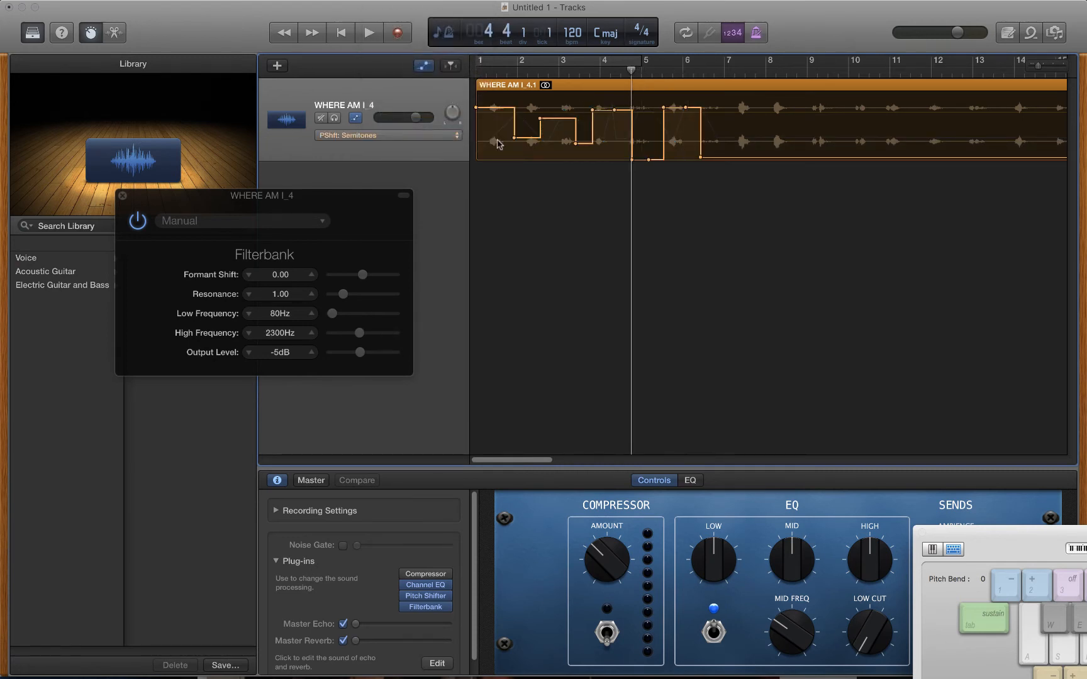
{"action": "left_click", "coordinate": [422, 596]}
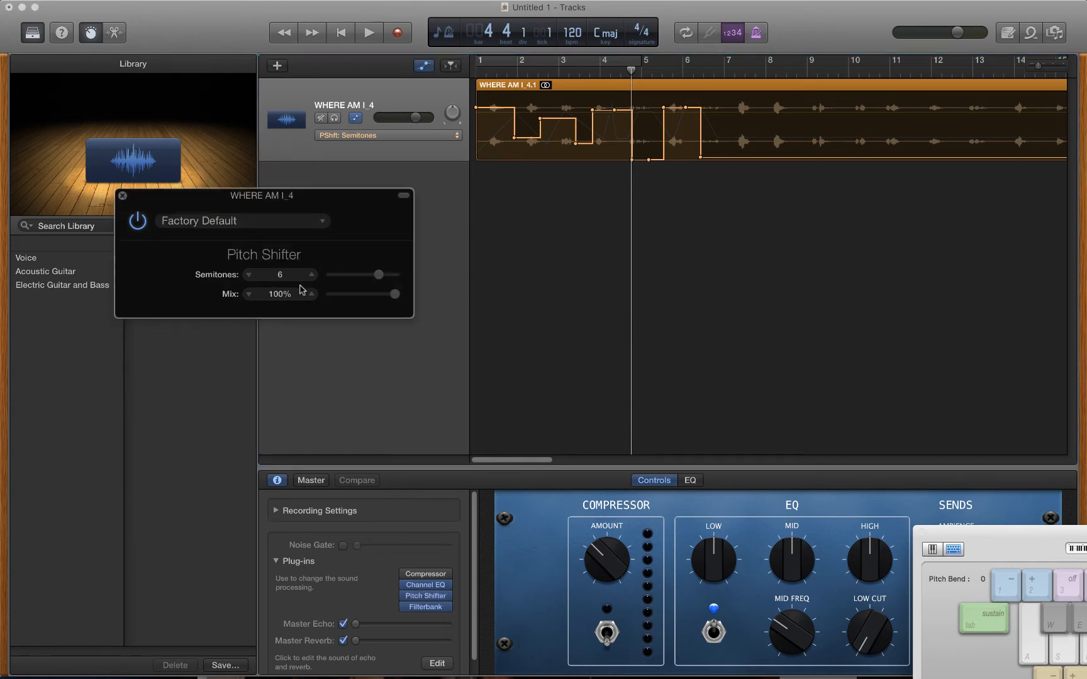
Step: Play the track from about bar 2 to past bar 6 to hear the pitch and filter automation together
{"action": "left_click_drag", "start_coordinate": [630, 70], "coordinate": [539, 74]}
{"action": "left_click", "coordinate": [369, 32]}
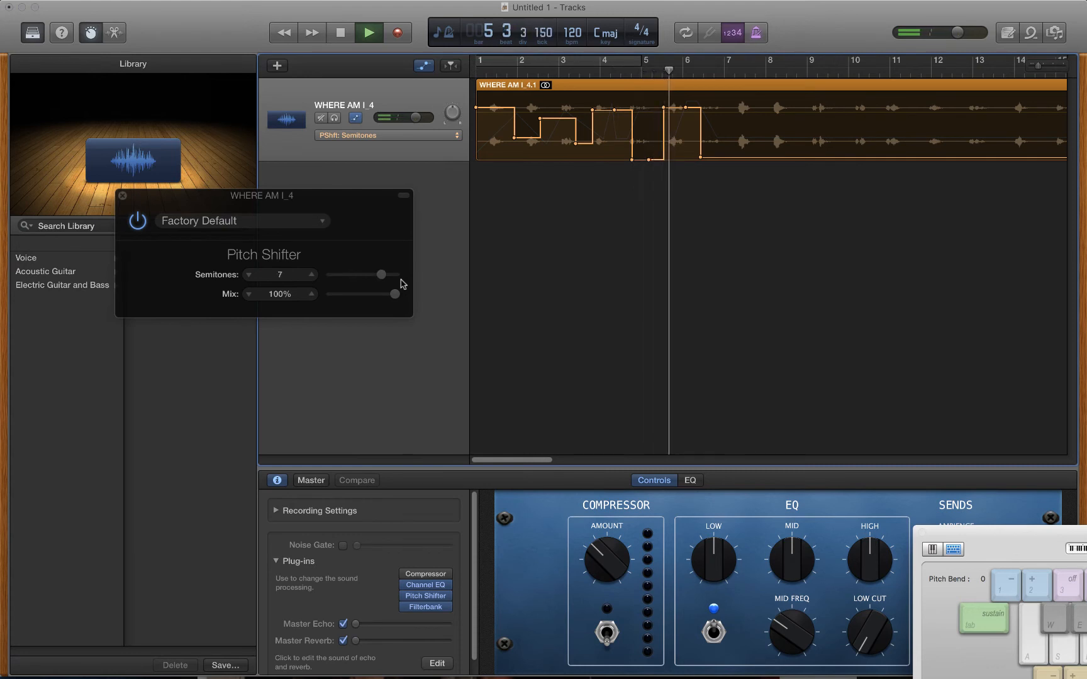
{"action": "key", "text": "space"}
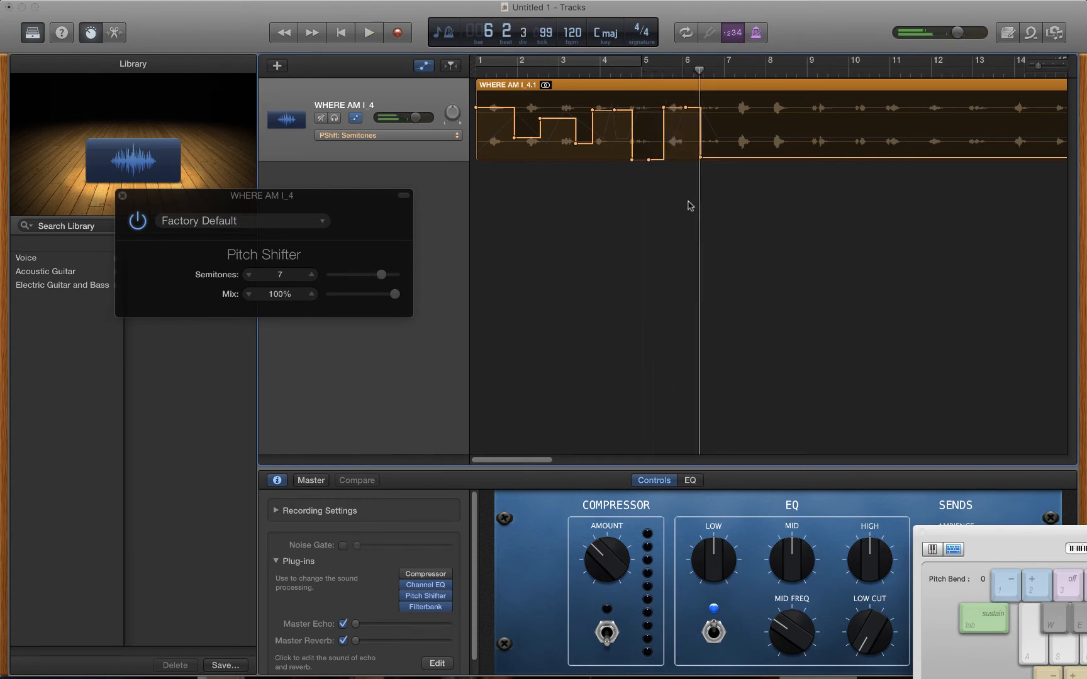
Step: Show the Filterbank High Frequency automation again, and add the Delay Designer plug-in to the next free slot with its settings open
{"action": "left_click", "coordinate": [401, 136]}
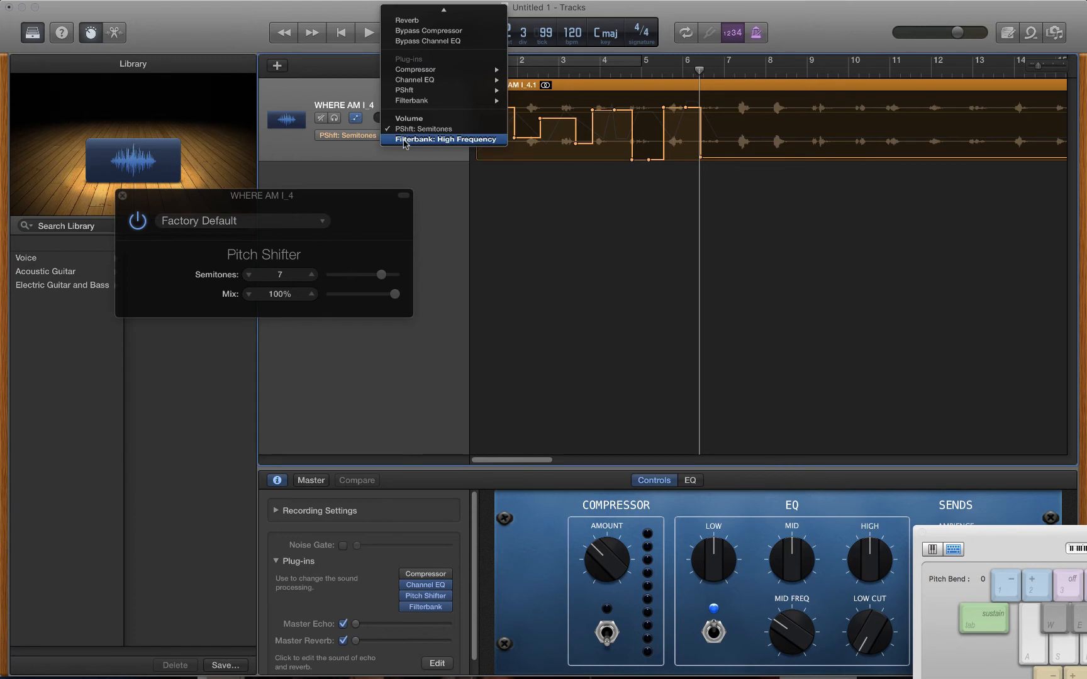
{"action": "left_click", "coordinate": [403, 140]}
{"action": "mouse_move", "coordinate": [410, 575]}
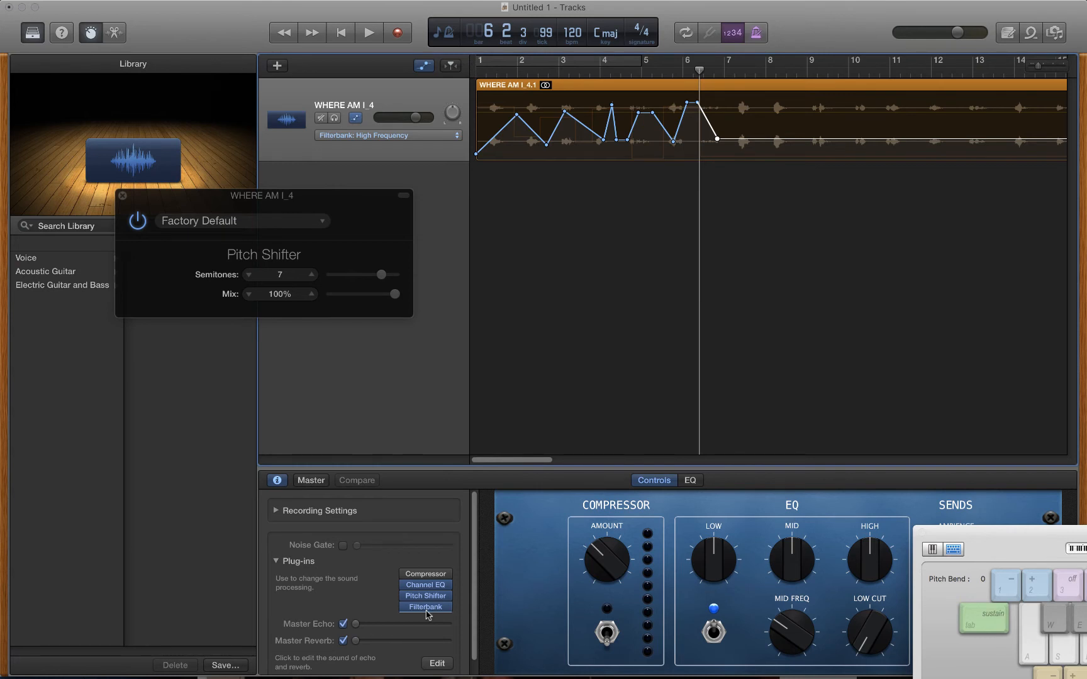
{"action": "left_click", "coordinate": [426, 607]}
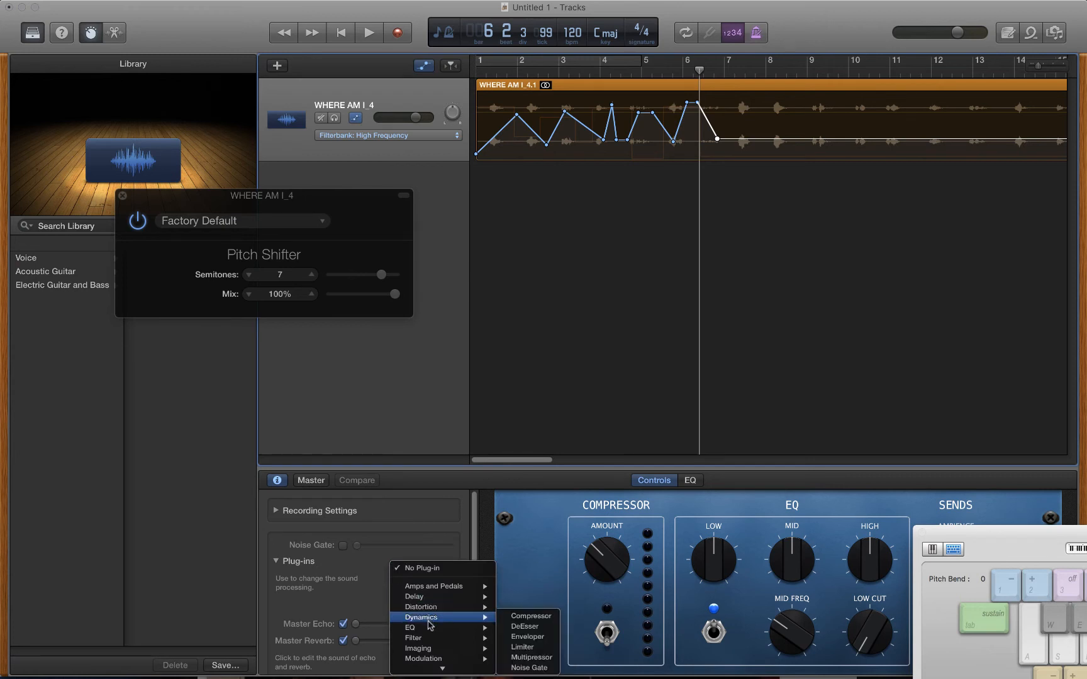
{"action": "mouse_move", "coordinate": [427, 599]}
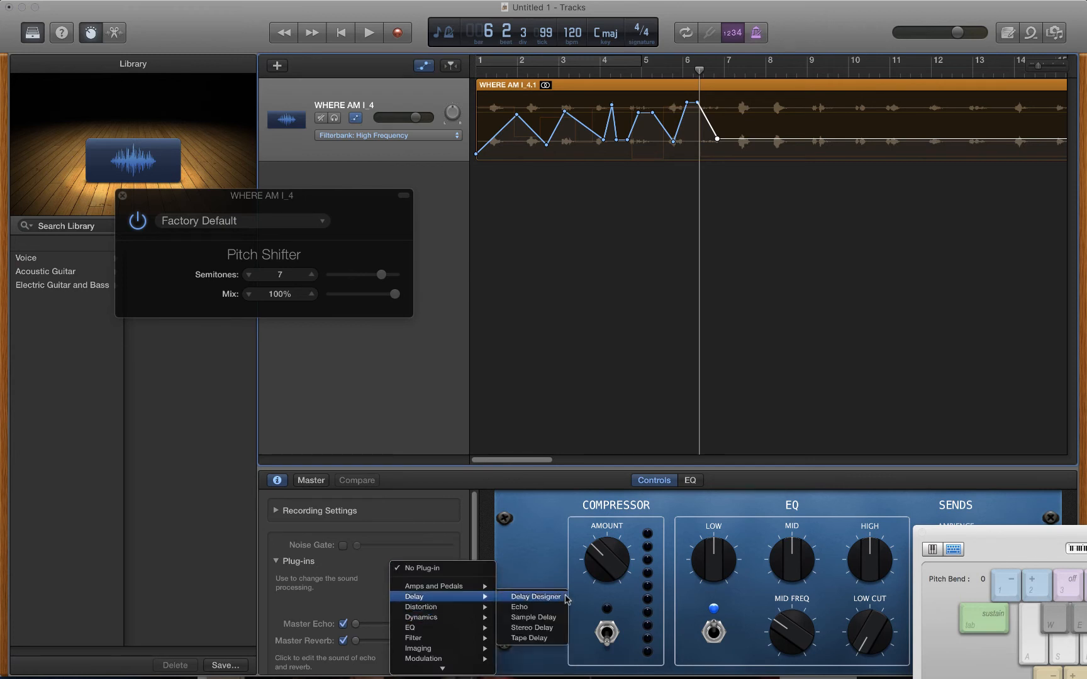
{"action": "left_click", "coordinate": [546, 601]}
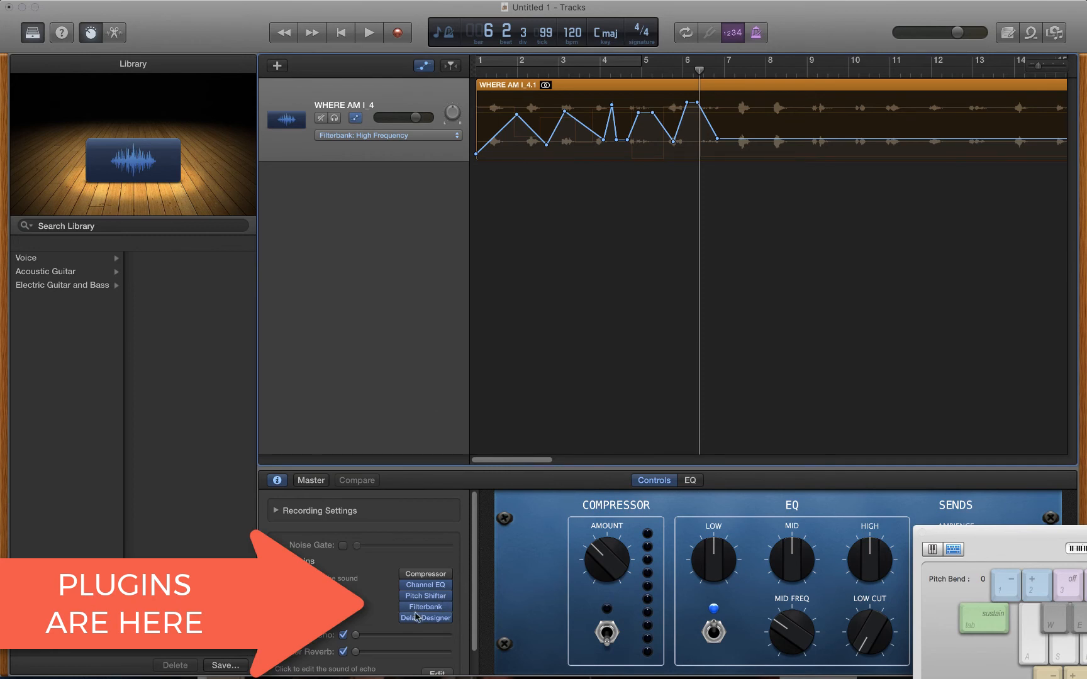
{"action": "left_click", "coordinate": [416, 618]}
Step: Set the automation parameter to Delay D's Feedback Amount, and set the delay's Dry to -8.8 dB and Wet to -9.4 dB
{"action": "left_click", "coordinate": [374, 138]}
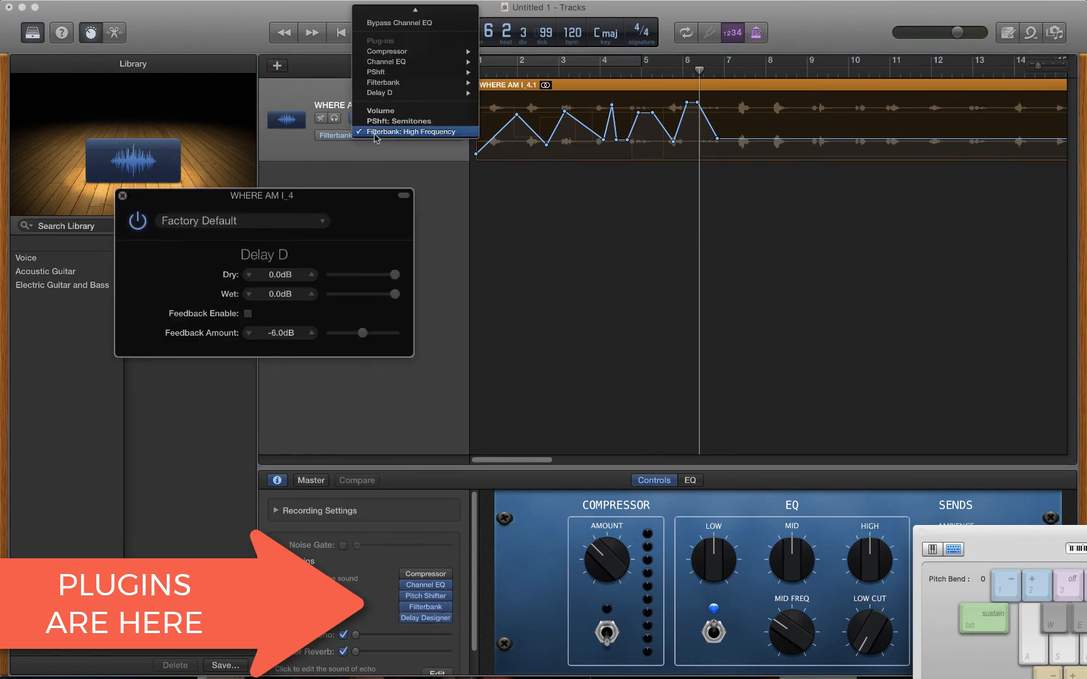
{"action": "mouse_move", "coordinate": [390, 92]}
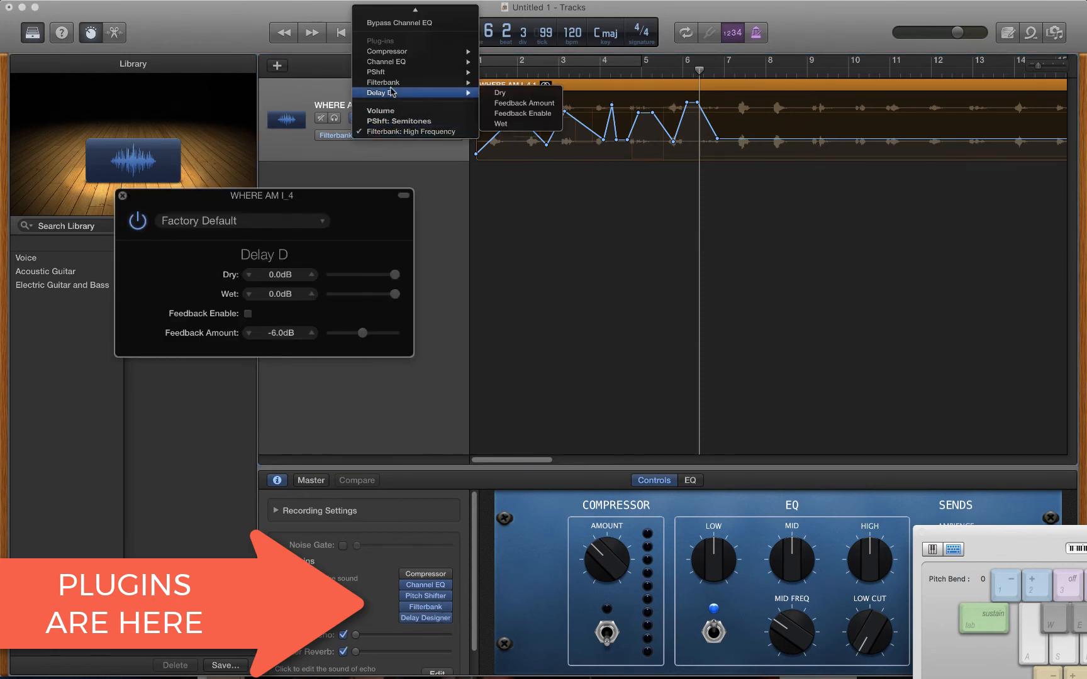
{"action": "left_click", "coordinate": [514, 107]}
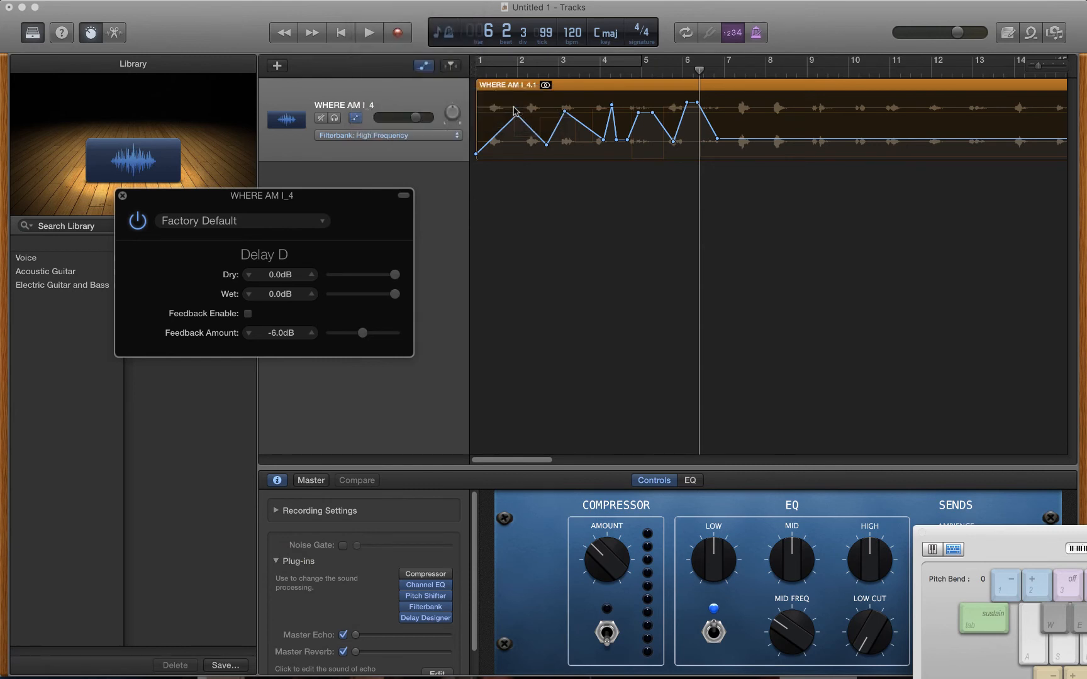
{"action": "left_click_drag", "start_coordinate": [392, 292], "coordinate": [366, 280]}
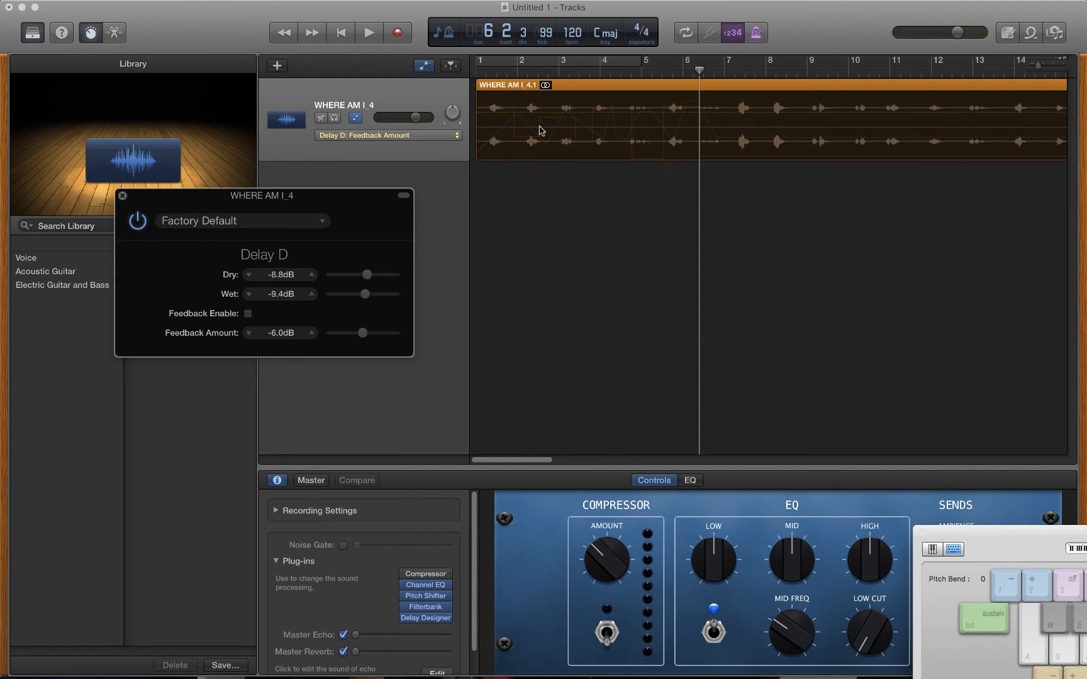
Step: Draw a zigzag Feedback Amount automation curve between bars 1 and 5, ending at a low level
{"action": "left_click_drag", "start_coordinate": [700, 68], "coordinate": [534, 97]}
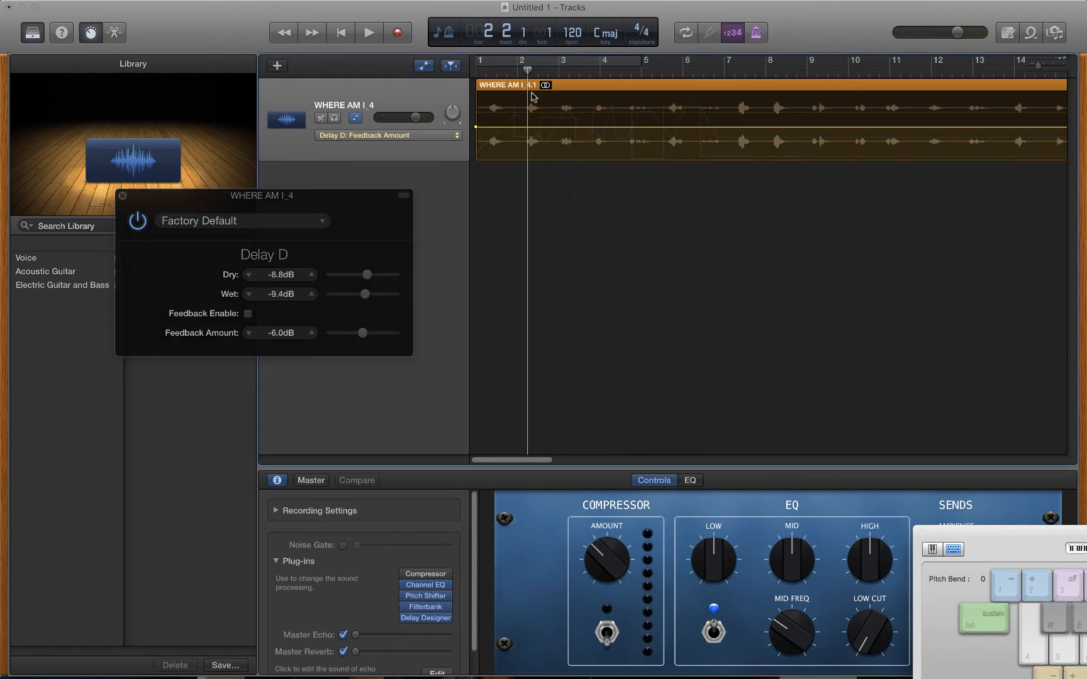
{"action": "left_click", "coordinate": [517, 127]}
{"action": "left_click_drag", "start_coordinate": [517, 127], "coordinate": [593, 147]}
{"action": "left_click", "coordinate": [553, 105]}
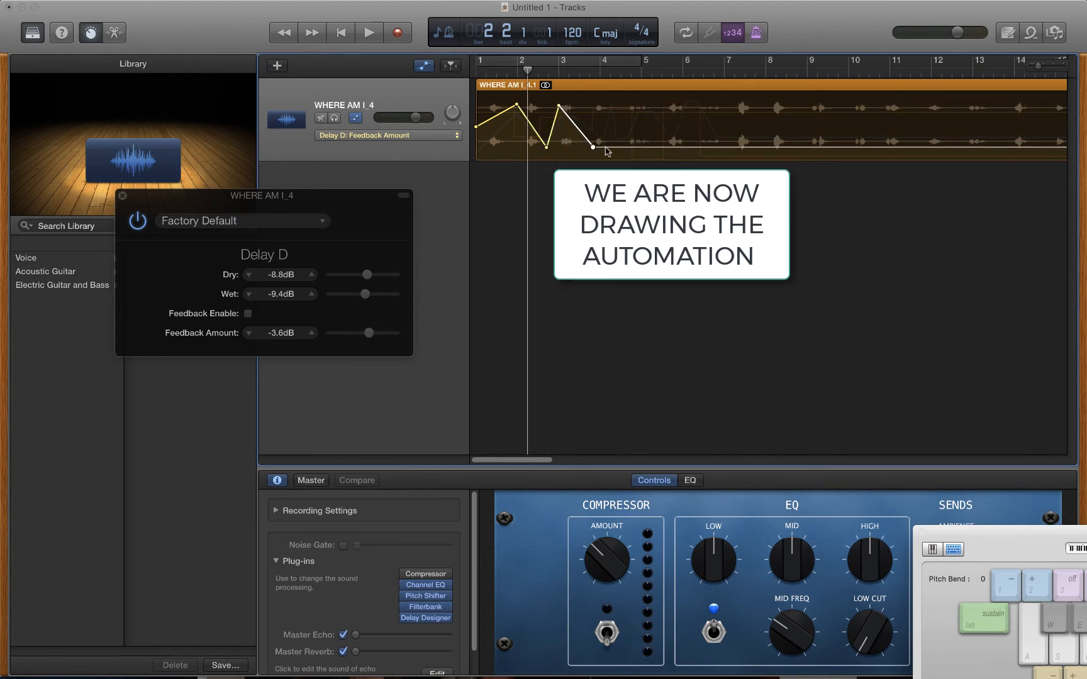
{"action": "left_click", "coordinate": [613, 111]}
{"action": "left_click", "coordinate": [632, 111]}
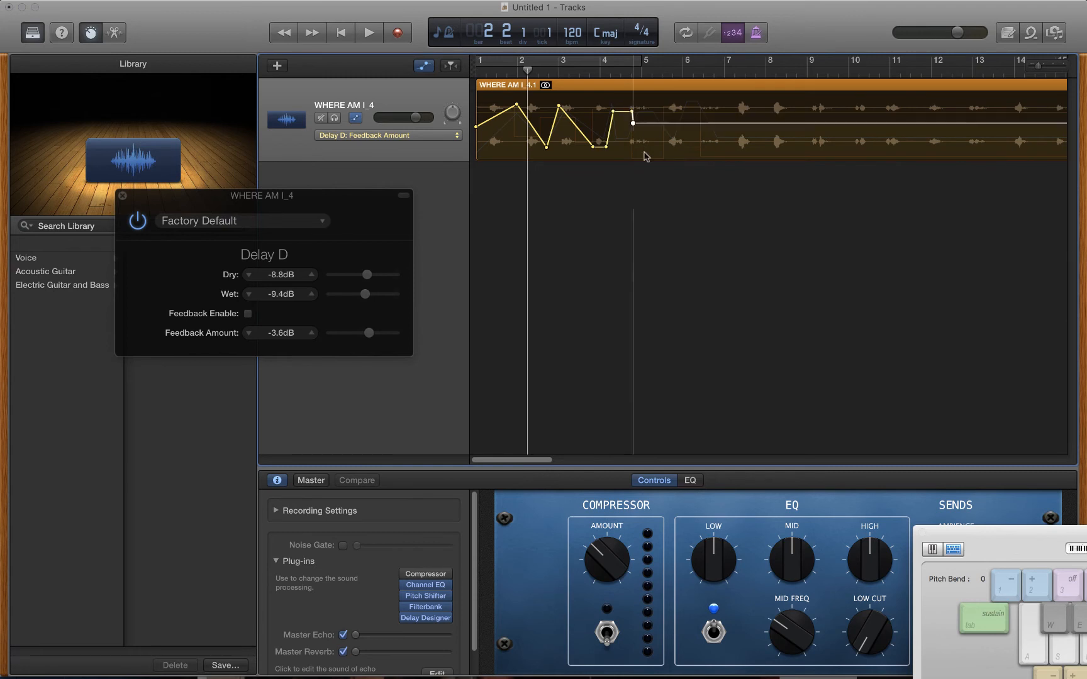
{"action": "left_click", "coordinate": [645, 151]}
Step: Play the track from bar 1 to about bar 6 to hear the delay automation
{"action": "left_click", "coordinate": [485, 66]}
{"action": "key", "text": "space"}
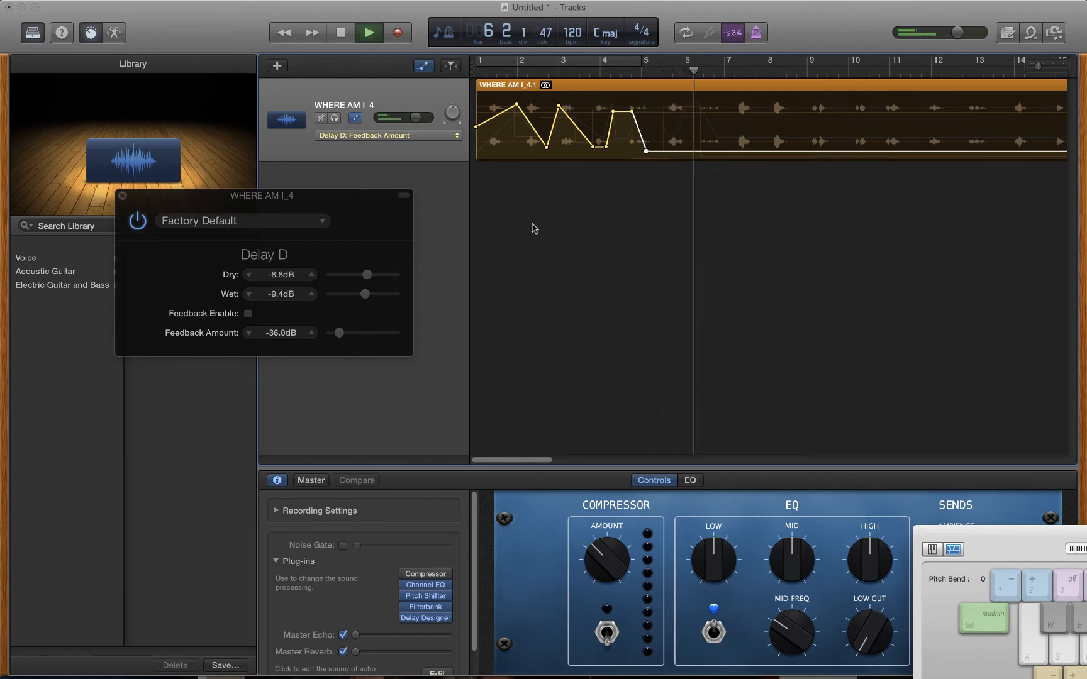
{"action": "key", "text": "space"}
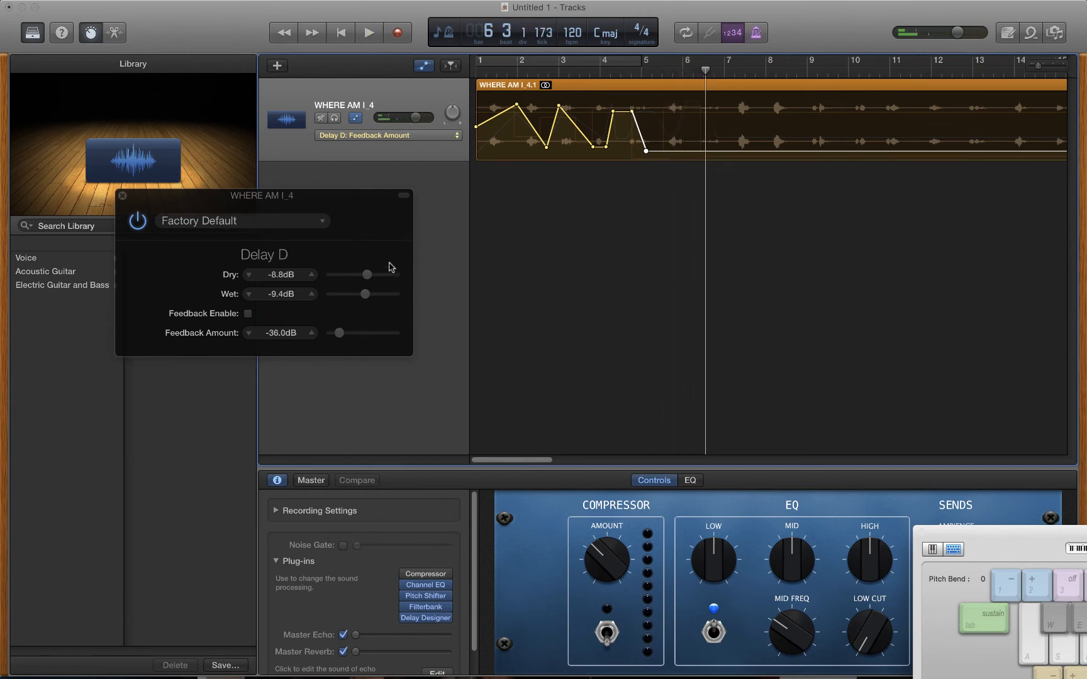
Step: Switch the automation parameter to Filterbank High Frequency and raise the peak just after bar 4 to 7000 Hz
{"action": "left_click", "coordinate": [426, 138]}
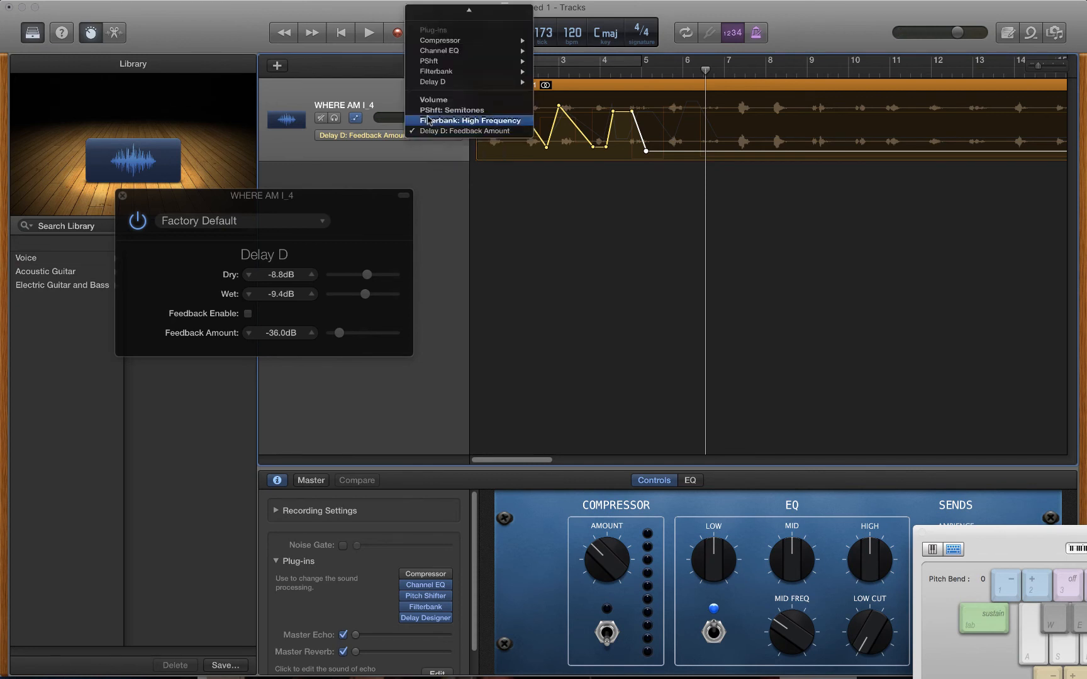
{"action": "left_click", "coordinate": [429, 120]}
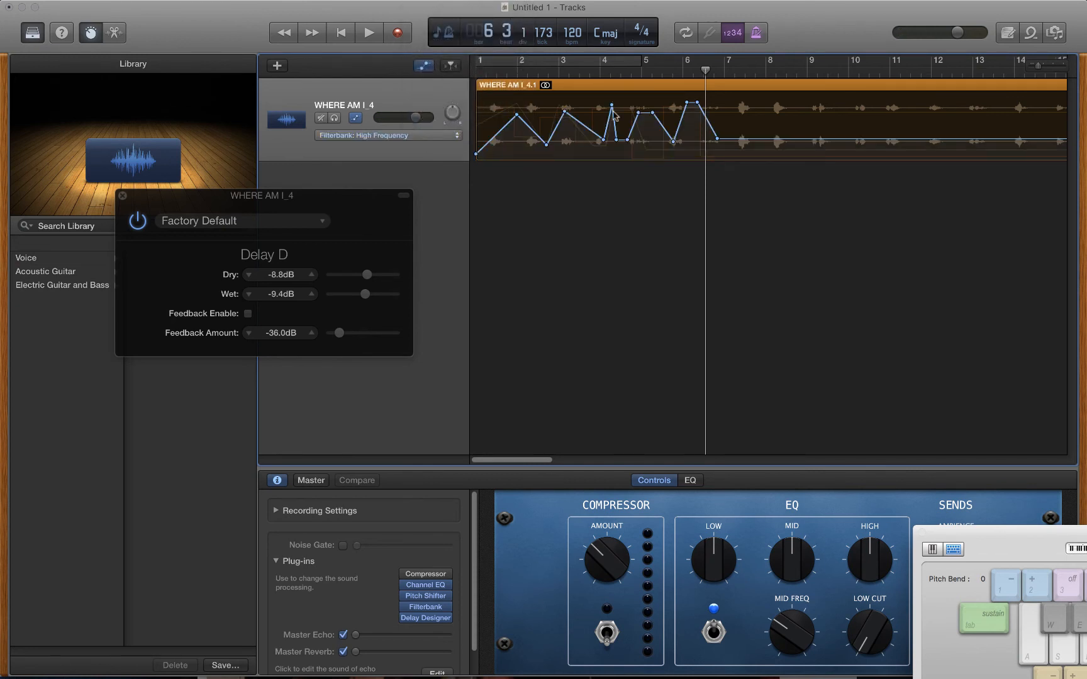
{"action": "left_click_drag", "start_coordinate": [612, 106], "coordinate": [612, 96]}
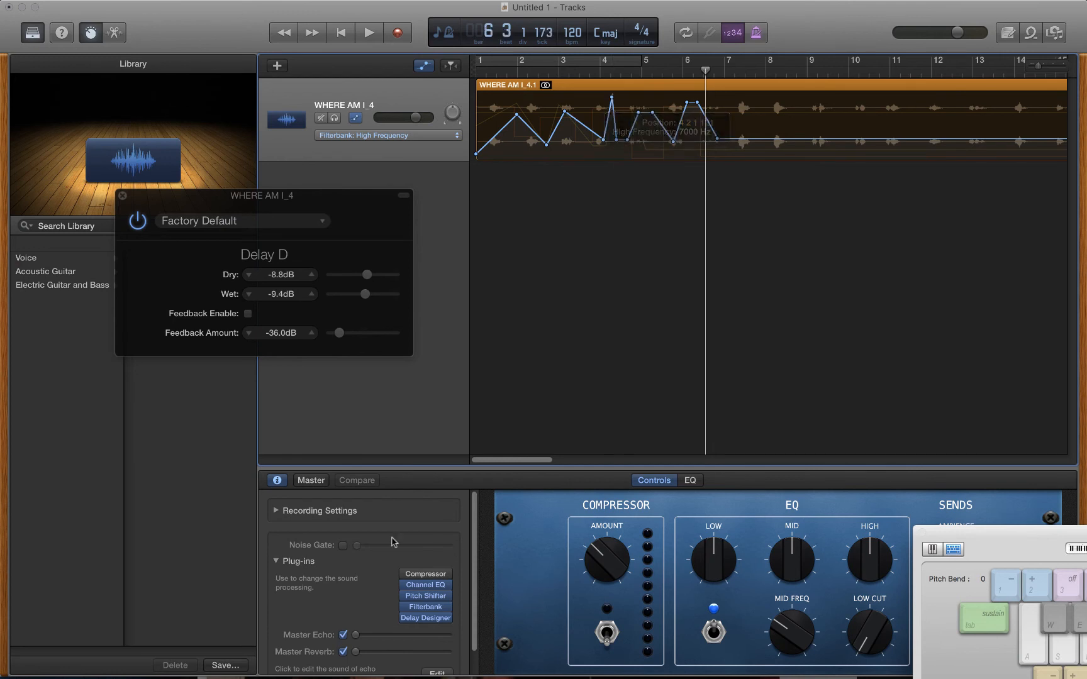
{"action": "left_click", "coordinate": [418, 603]}
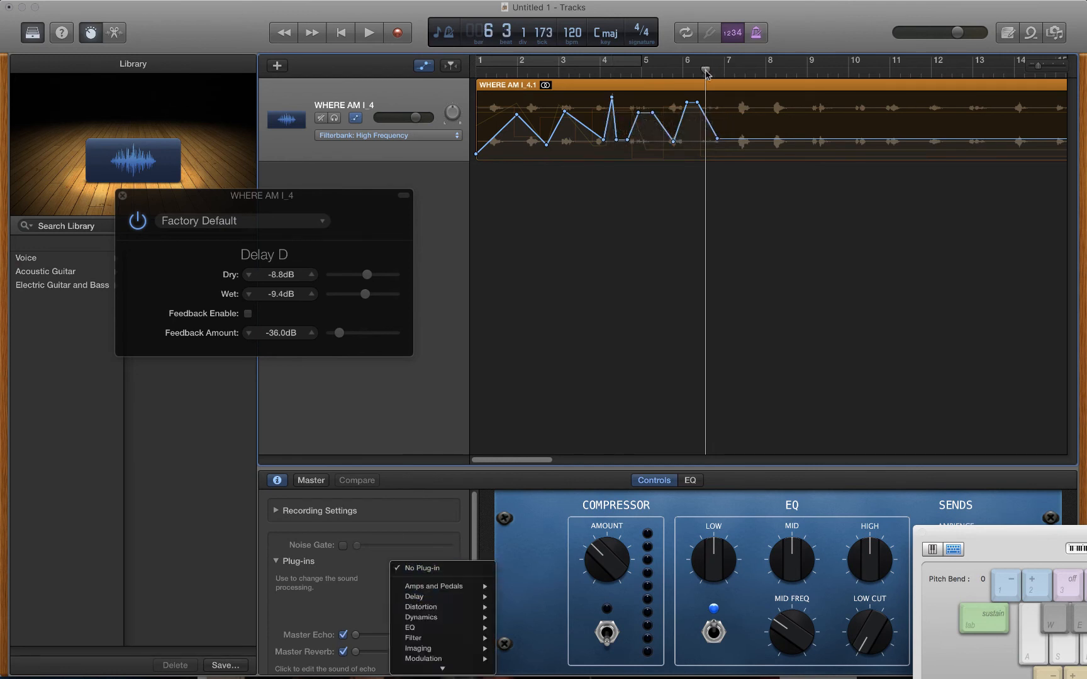
Step: Open the Filterbank plug-in's settings and scrub the playhead back to about bar 4, leaving the cycle area off
{"action": "left_click", "coordinate": [420, 501]}
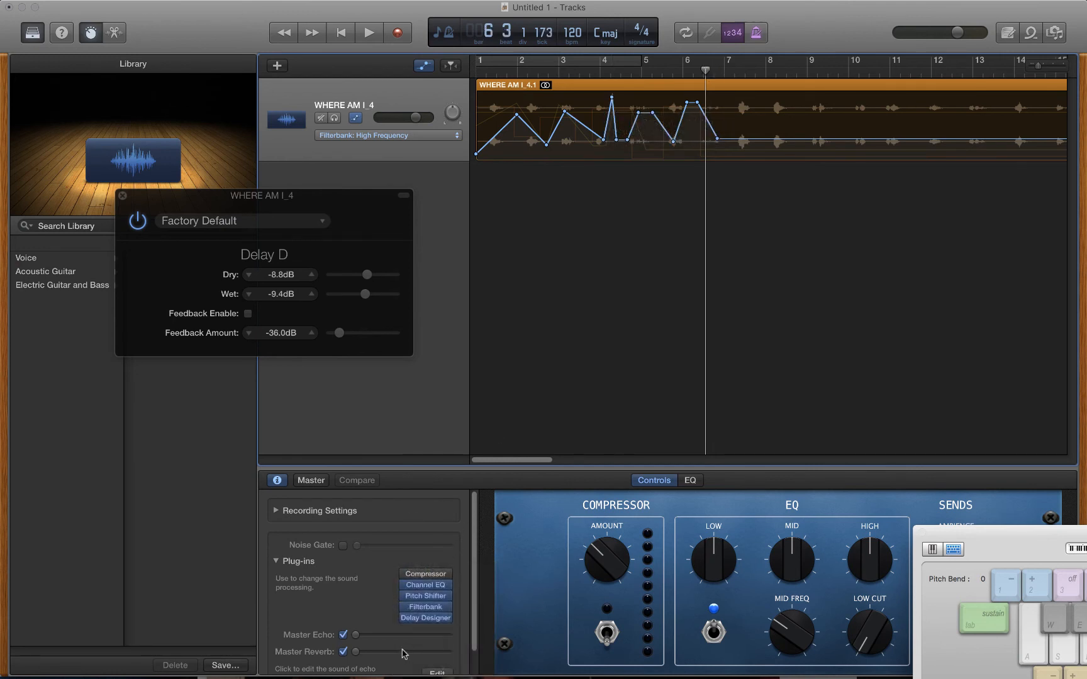
{"action": "left_click", "coordinate": [425, 607]}
{"action": "left_click_drag", "start_coordinate": [724, 66], "coordinate": [596, 80]}
{"action": "left_click_drag", "start_coordinate": [707, 100], "coordinate": [623, 102]}
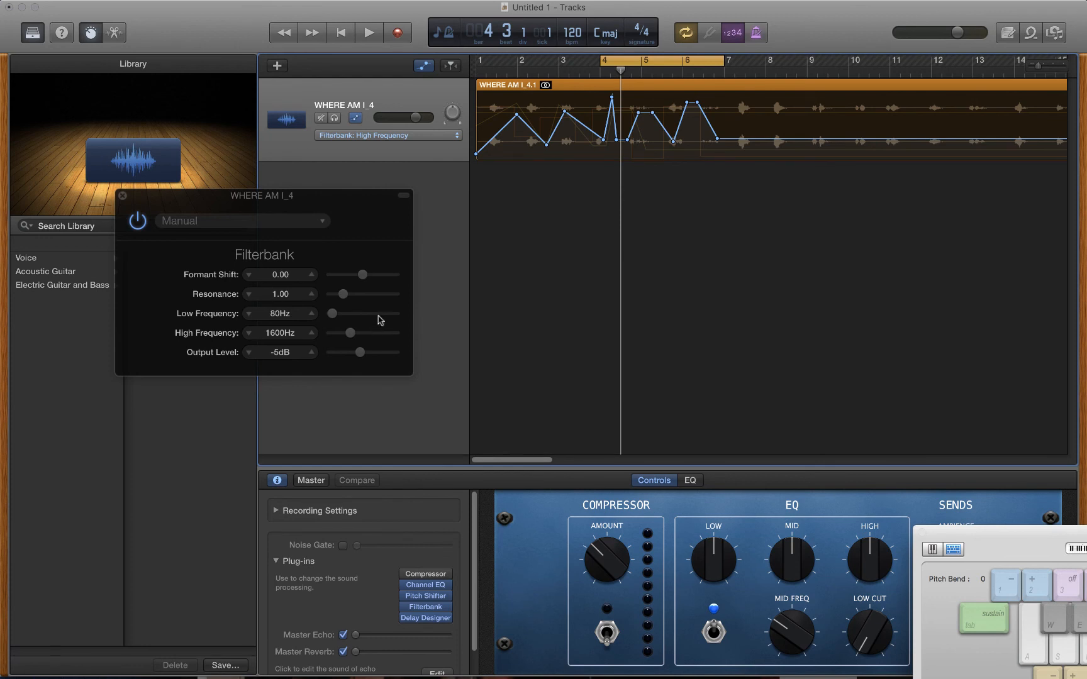
{"action": "left_click", "coordinate": [688, 33]}
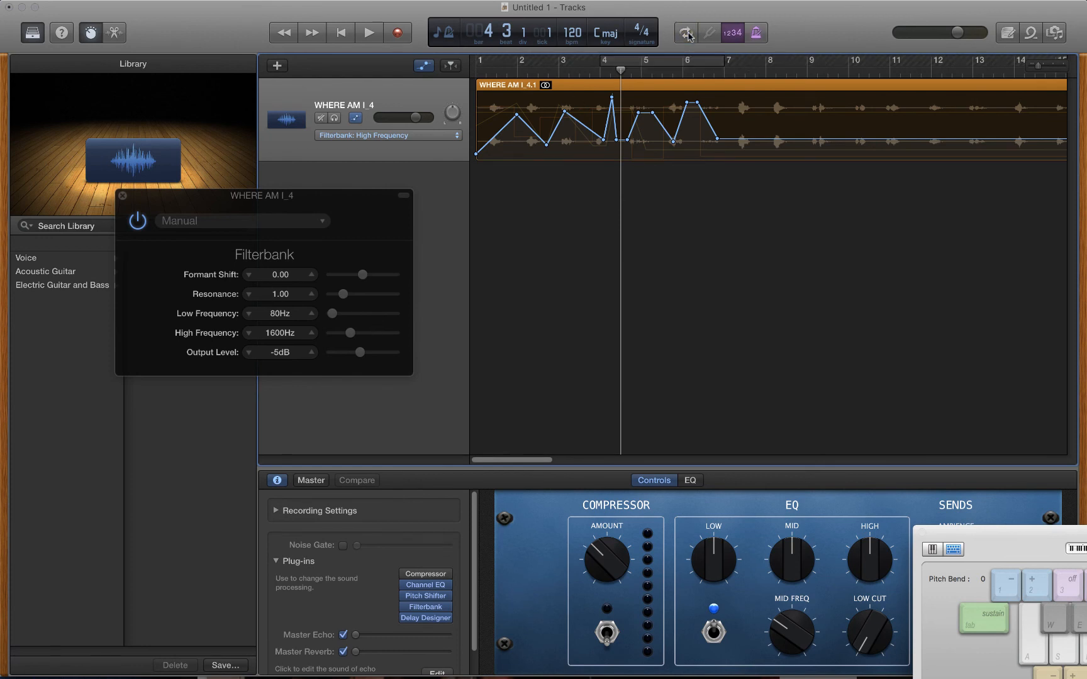
Step: Display the Pitch Shifter's Semitones automation curve and scrub the playhead around bar 4 to watch the Filterbank settings respond
{"action": "left_click", "coordinate": [420, 134]}
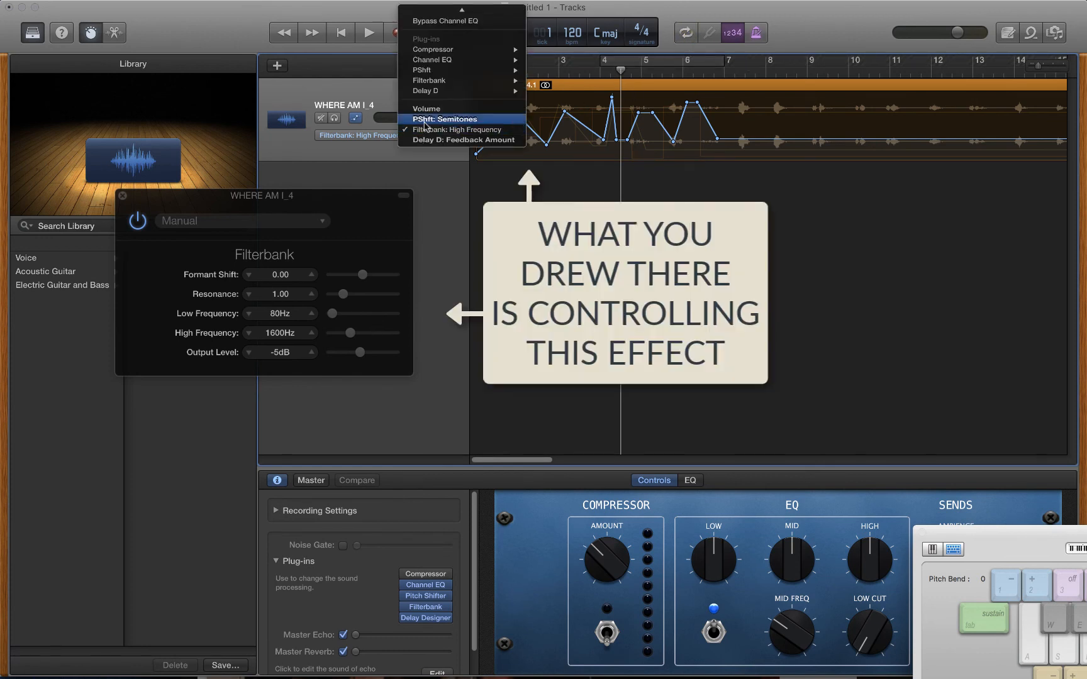
{"action": "left_click", "coordinate": [426, 126]}
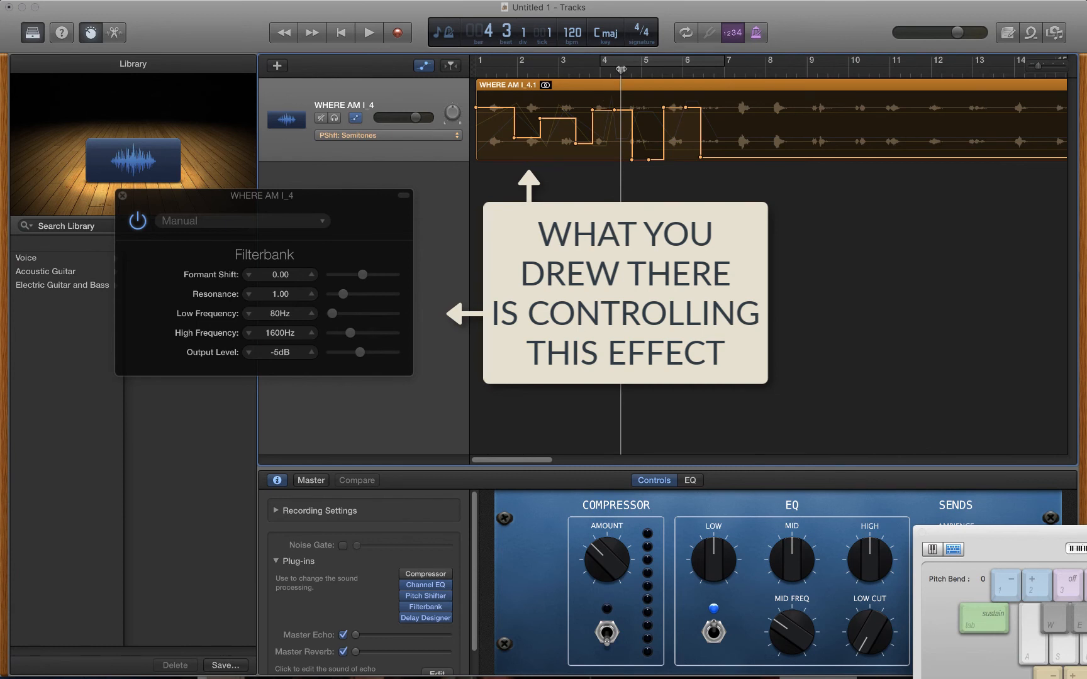
{"action": "mouse_move", "coordinate": [621, 68]}
{"action": "left_mouse_down"}
{"action": "mouse_move", "coordinate": [497, 68]}
{"action": "mouse_move", "coordinate": [626, 68]}
{"action": "left_mouse_up"}
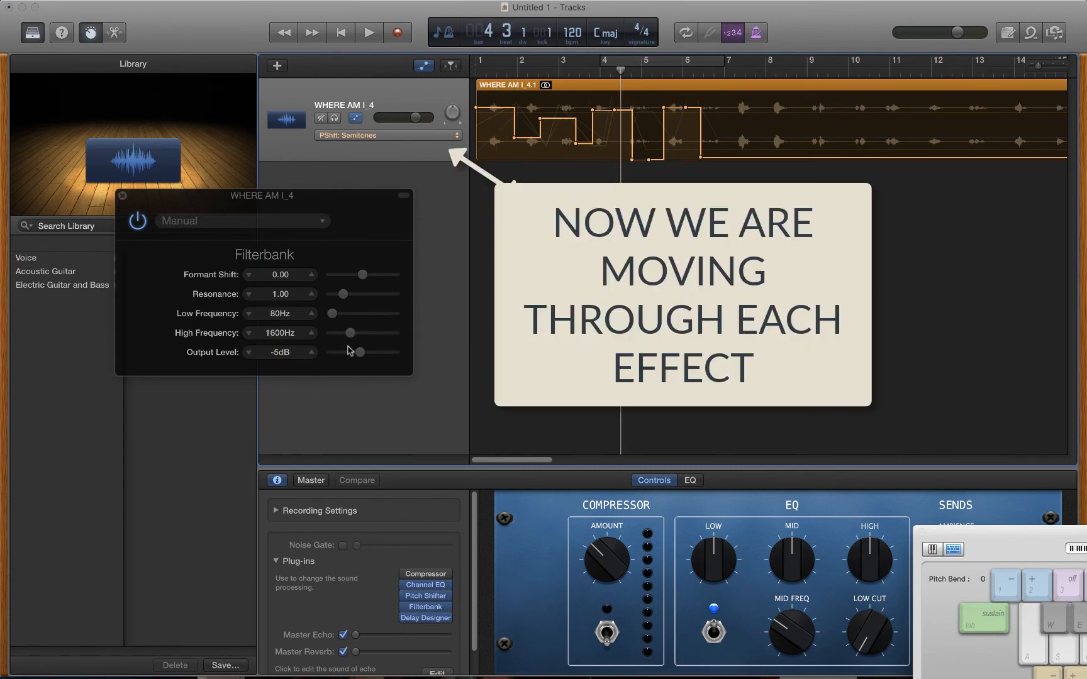
Step: Switch the automation parameter to Volume and draw a fade-in that stays at minimum until just before bar 2, rising just after it
{"action": "left_click", "coordinate": [404, 134]}
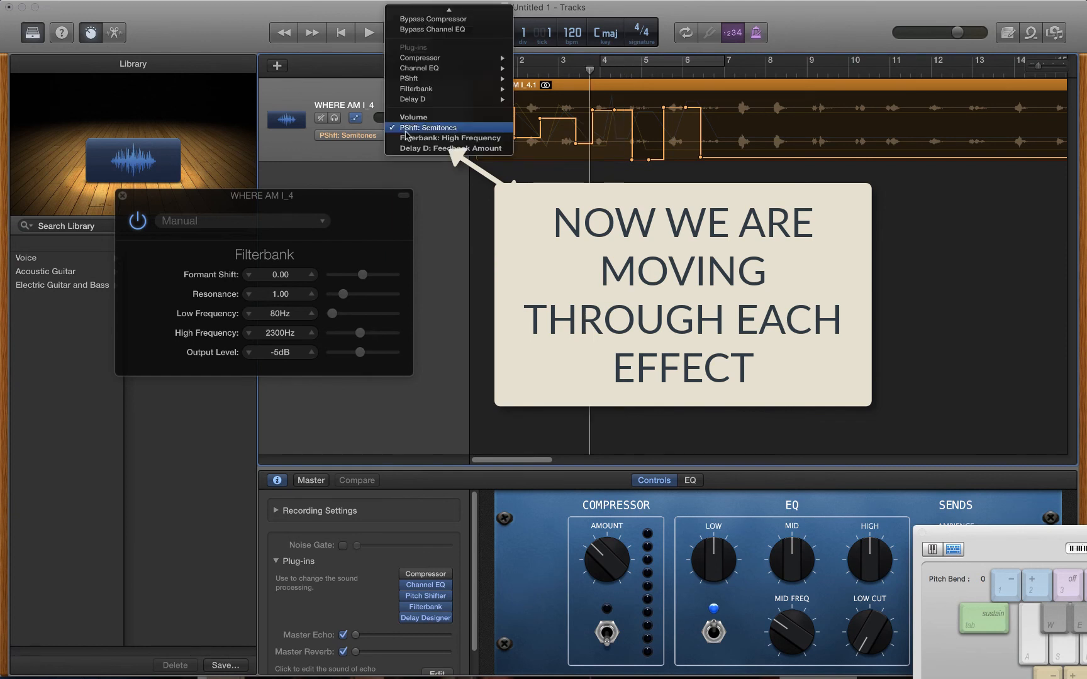
{"action": "left_click", "coordinate": [413, 117]}
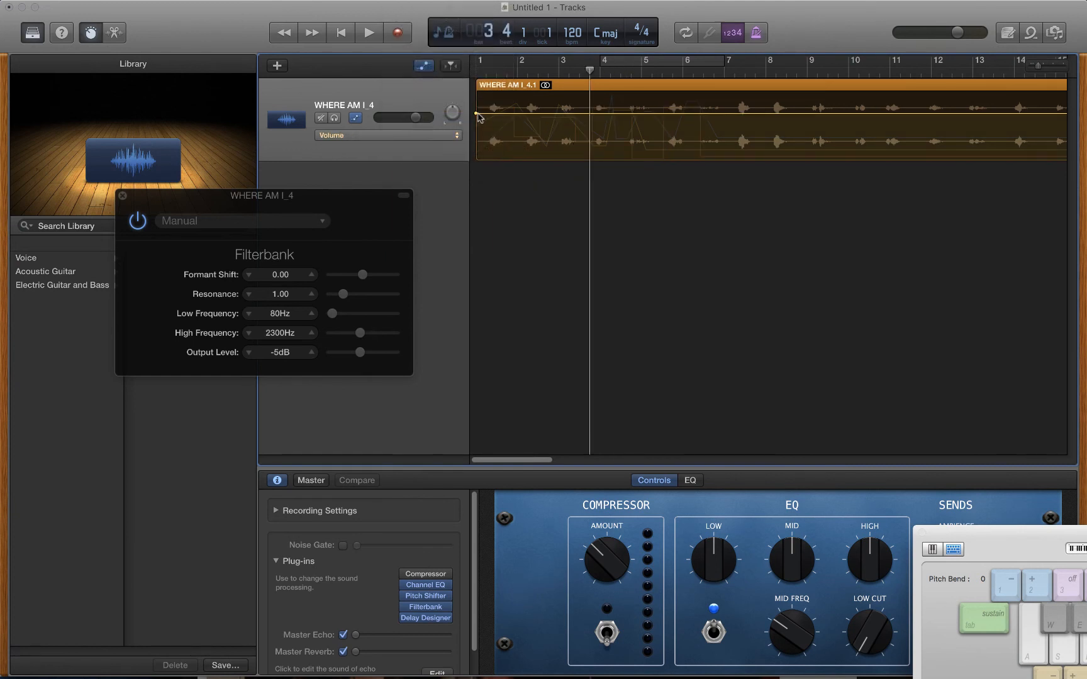
{"action": "left_click_drag", "start_coordinate": [476, 113], "coordinate": [531, 115]}
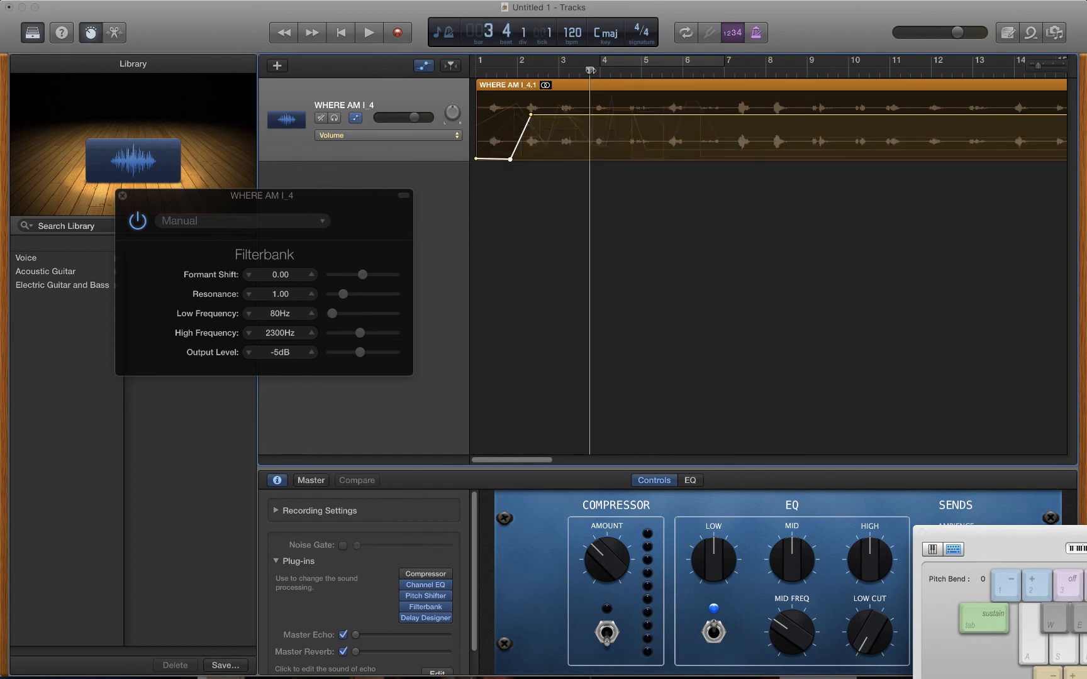
Step: Play the track from bar 1 to about the middle of bar 5 to hear the volume fade-in
{"action": "left_click_drag", "start_coordinate": [589, 70], "coordinate": [485, 71]}
{"action": "key", "text": "space"}
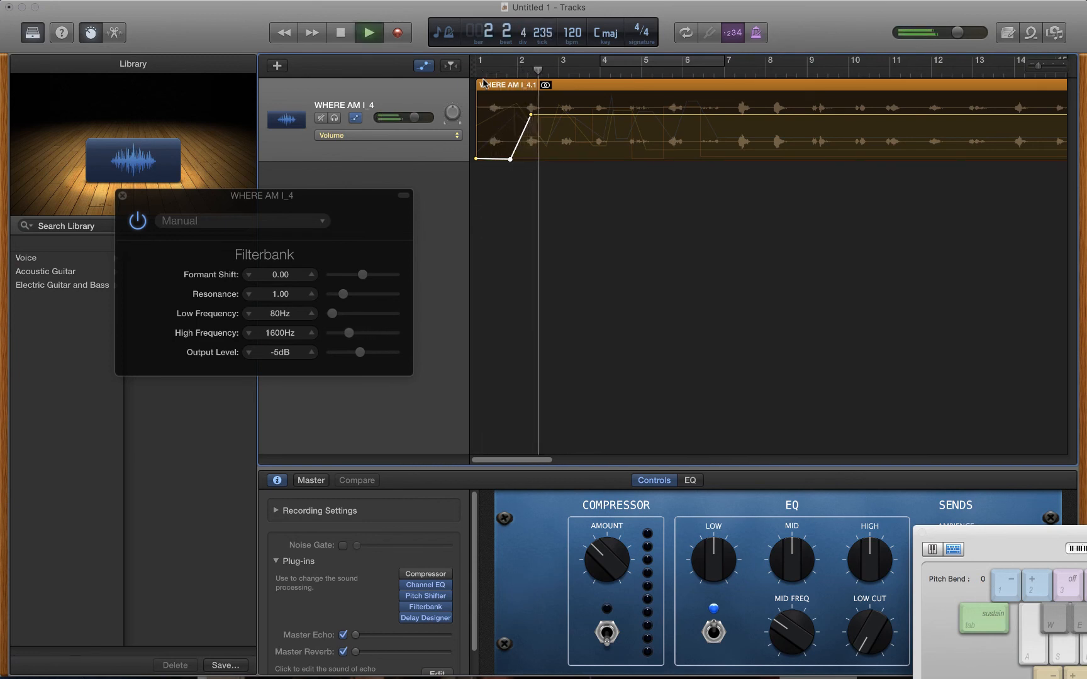
{"action": "key", "text": "space"}
Step: Add a sharp dip to the Volume automation just before bar 6 and play that section from bar 5
{"action": "left_click", "coordinate": [663, 115]}
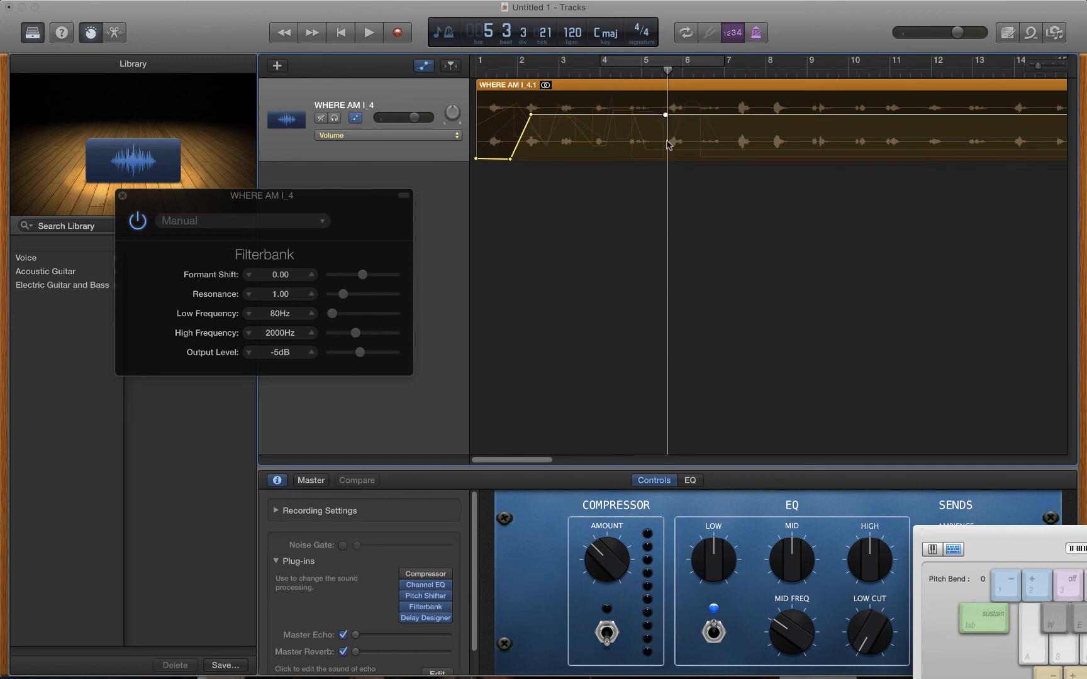
{"action": "mouse_move", "coordinate": [679, 115]}
{"action": "left_mouse_down"}
{"action": "mouse_move", "coordinate": [680, 152]}
{"action": "mouse_move", "coordinate": [680, 113]}
{"action": "left_mouse_up"}
{"action": "left_click_drag", "start_coordinate": [668, 71], "coordinate": [655, 71]}
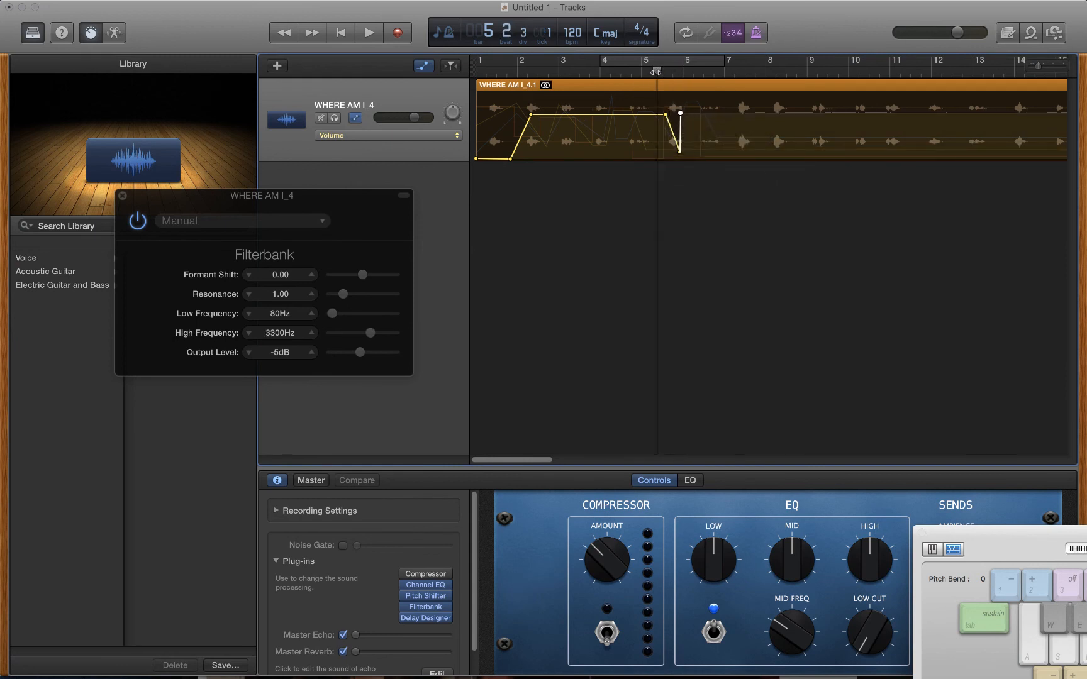
{"action": "key", "text": "space"}
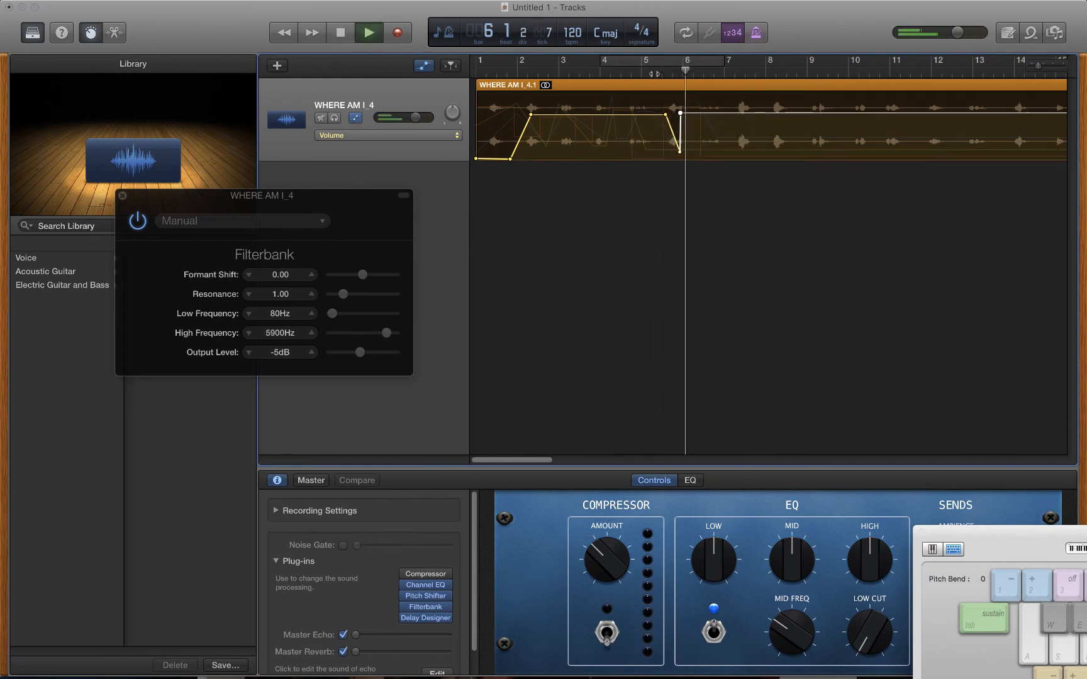
{"action": "key", "text": "space"}
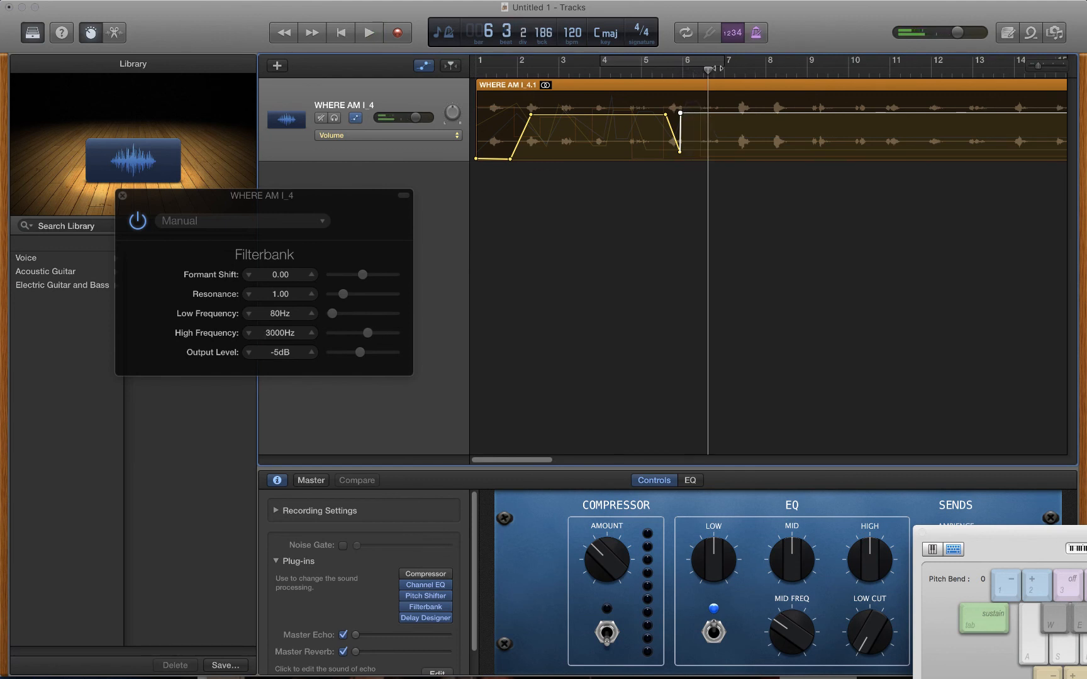
Step: Return the playhead to bar 1 and review the PShft Semitones and Filterbank High Frequency automation curves
{"action": "left_click_drag", "start_coordinate": [716, 68], "coordinate": [476, 71]}
{"action": "left_click", "coordinate": [393, 139]}
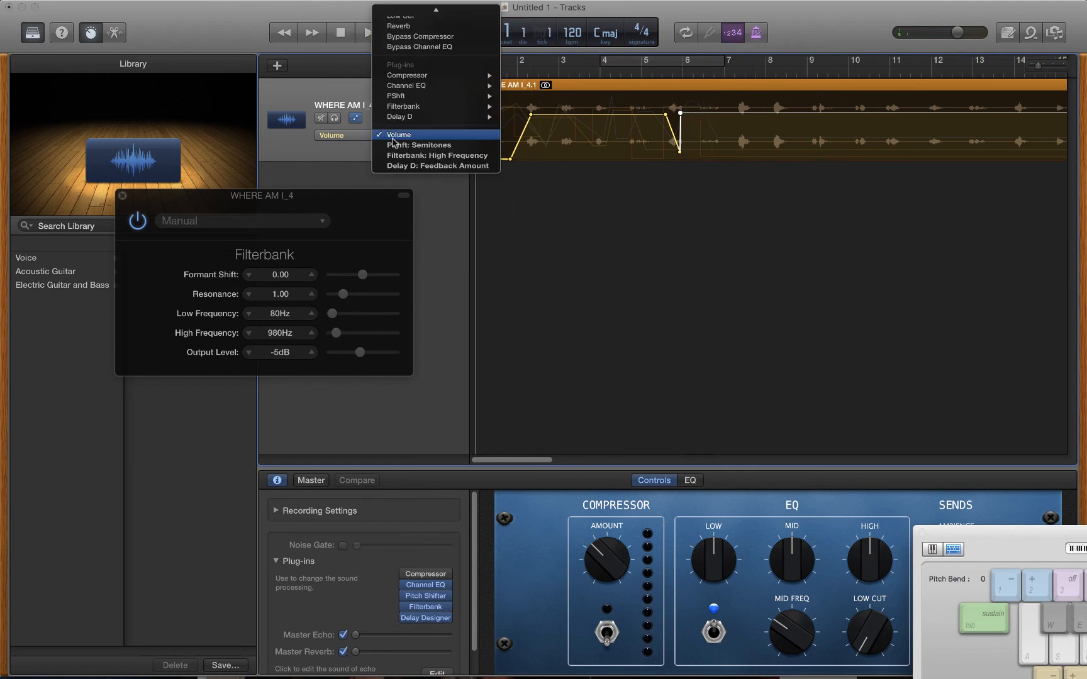
{"action": "left_click", "coordinate": [396, 145]}
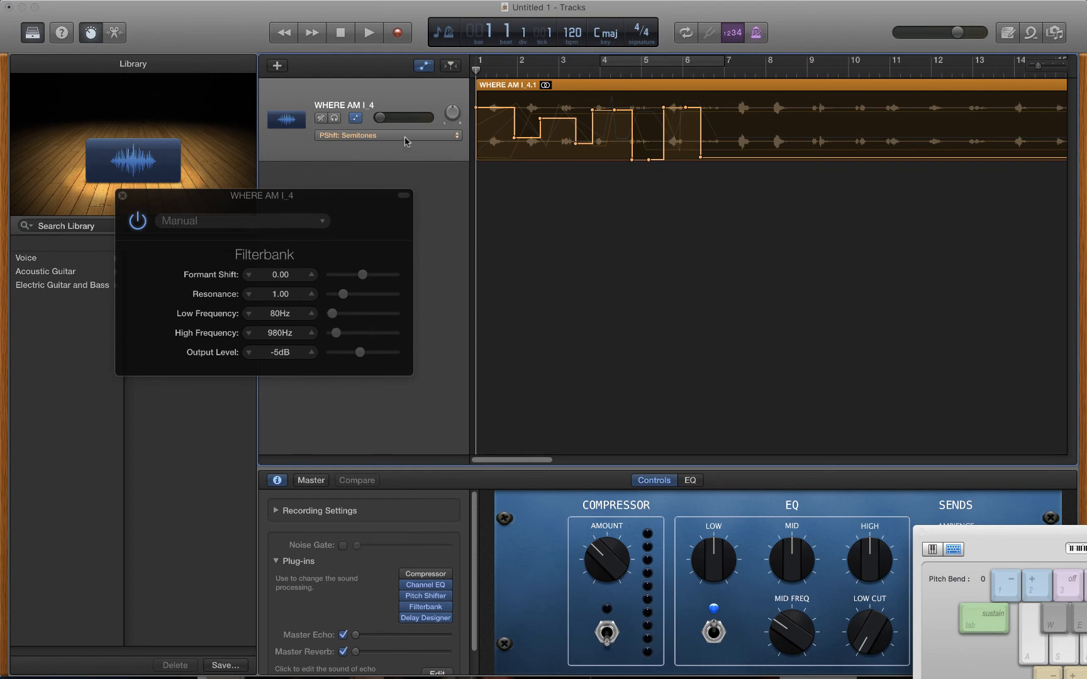
{"action": "left_click", "coordinate": [405, 139]}
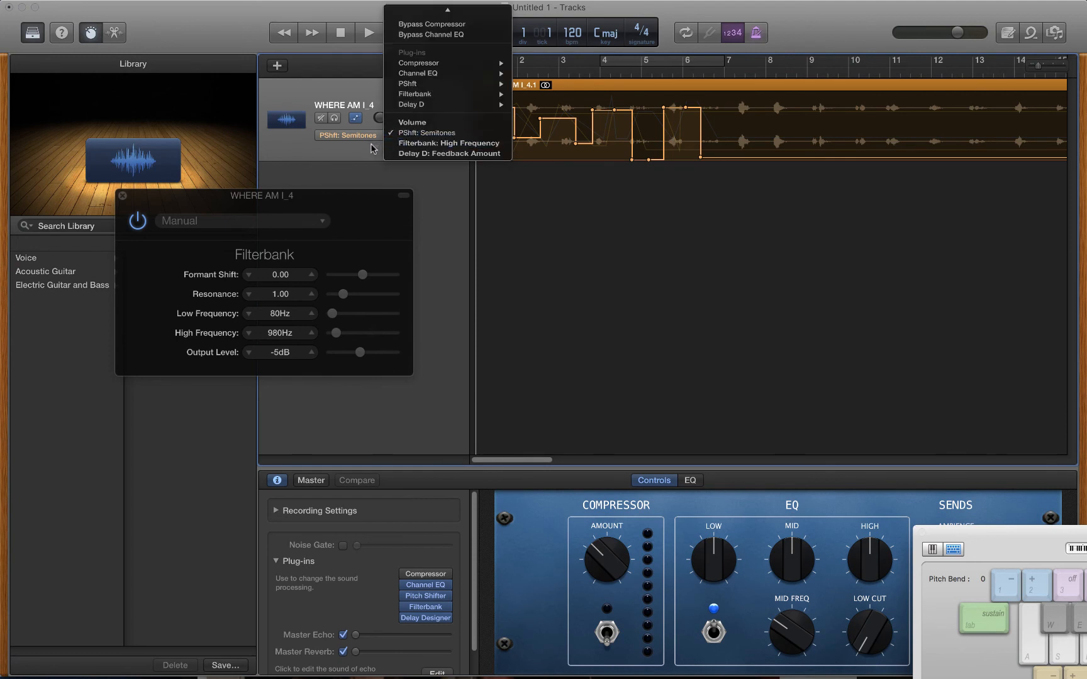
{"action": "left_click", "coordinate": [449, 144]}
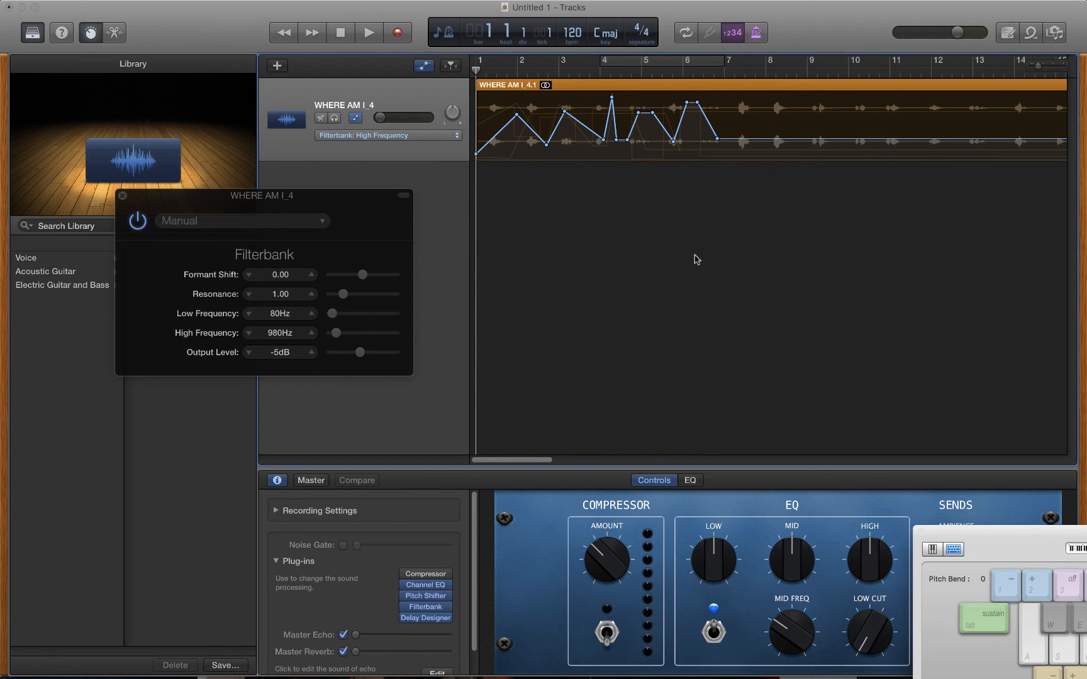
{"action": "mouse_move", "coordinate": [720, 4]}
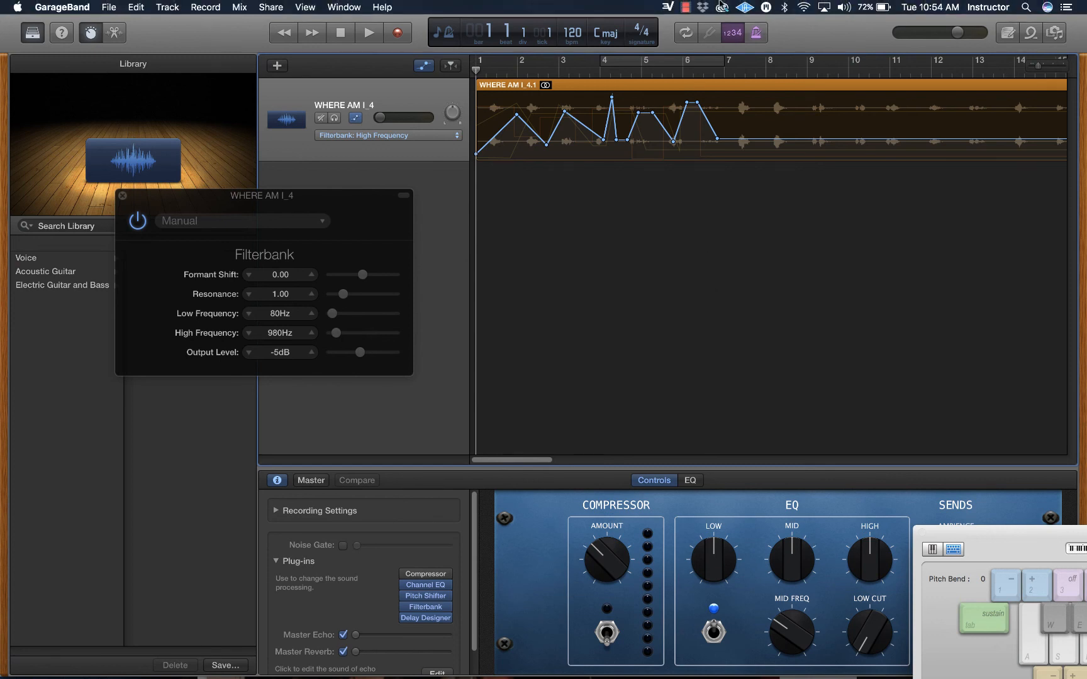
{"action": "left_click", "coordinate": [685, 8]}
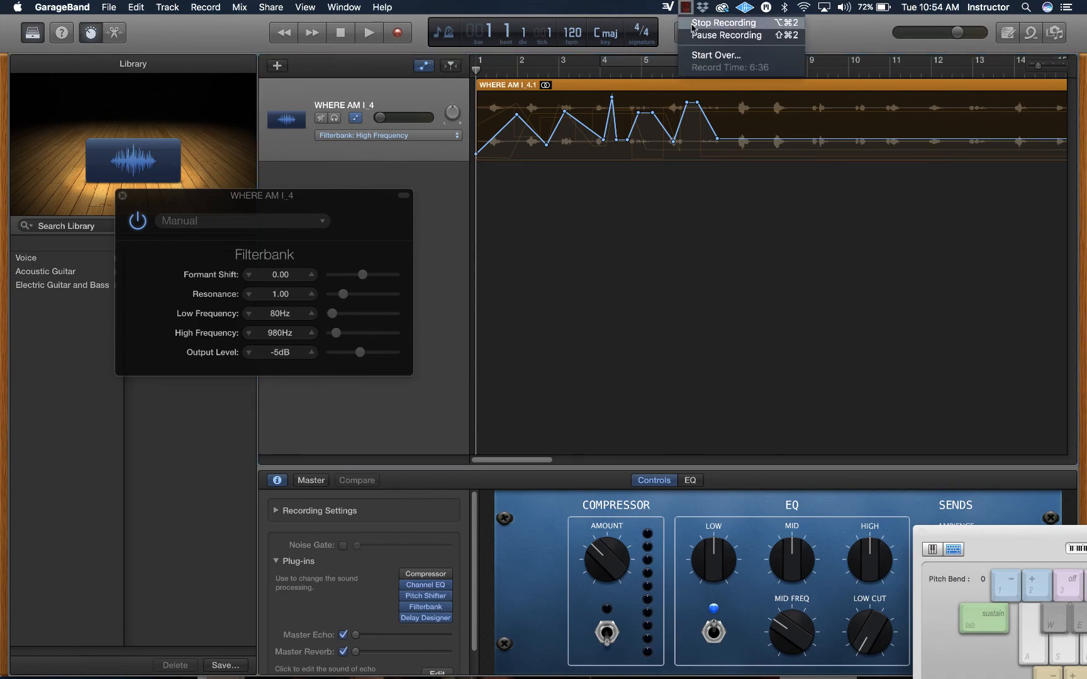